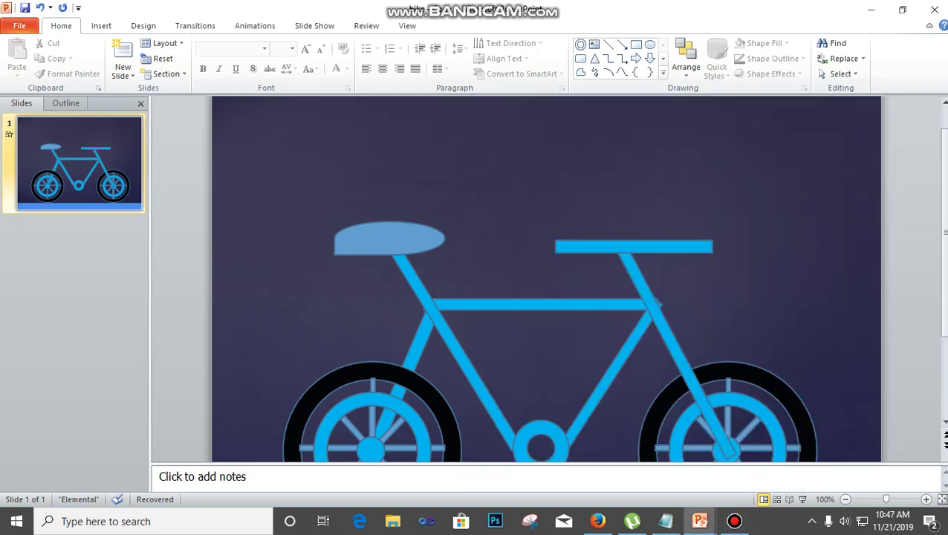
Switch to the Notepad notes and highlight the word Animations in the "Bicycle Animations" line
{"action": "left_click", "coordinate": [666, 520]}
{"action": "scroll", "coordinate": [476, 253], "scroll_direction": "up", "scroll_amount": 1}
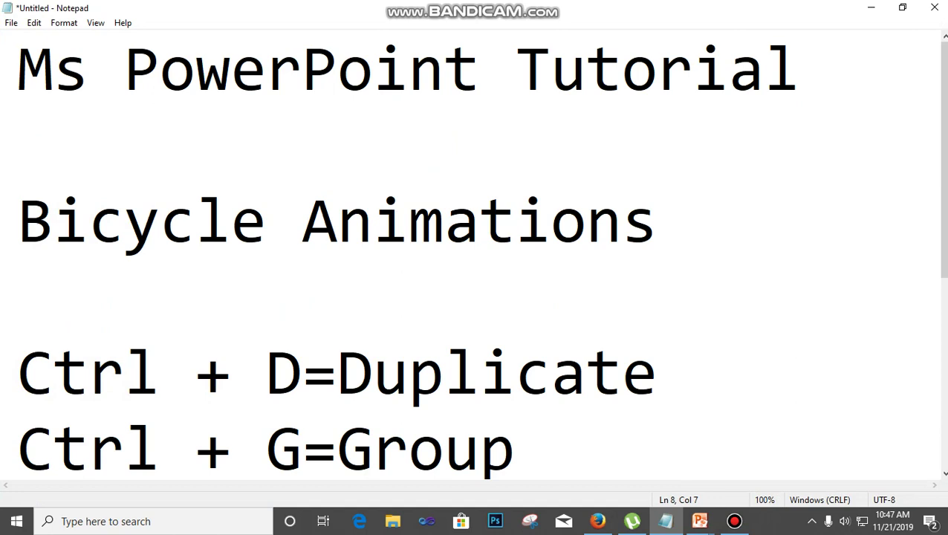
{"action": "left_click_drag", "start_coordinate": [658, 220], "coordinate": [302, 220]}
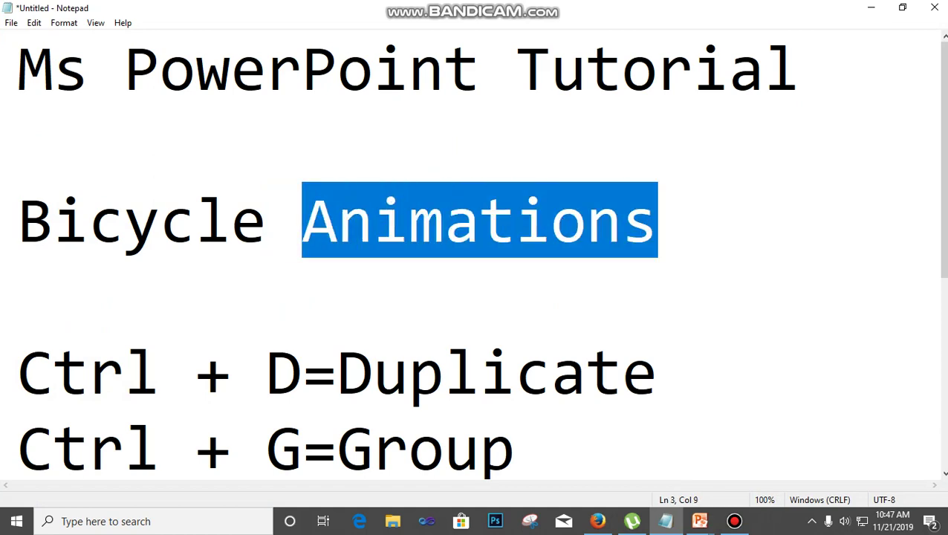
Return to PowerPoint, preview the finished bicycle animation as a slide show, and switch to the empty Presentation2
{"action": "key", "text": "alt+Tab"}
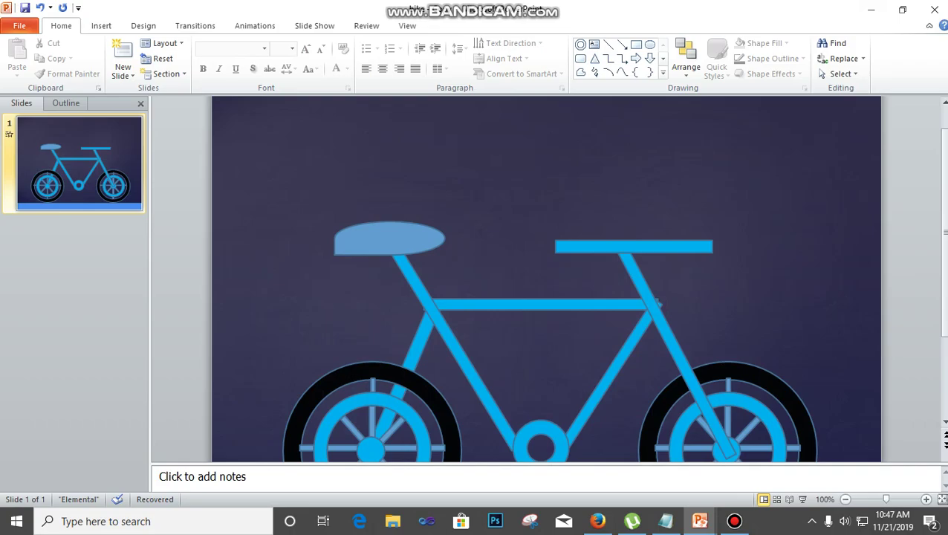
{"action": "key", "text": "F5"}
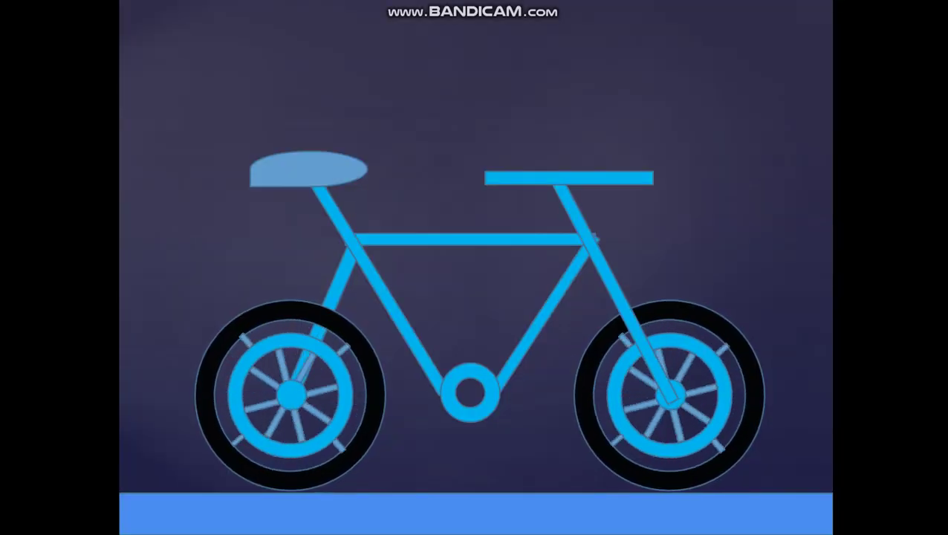
{"action": "key", "text": "Escape"}
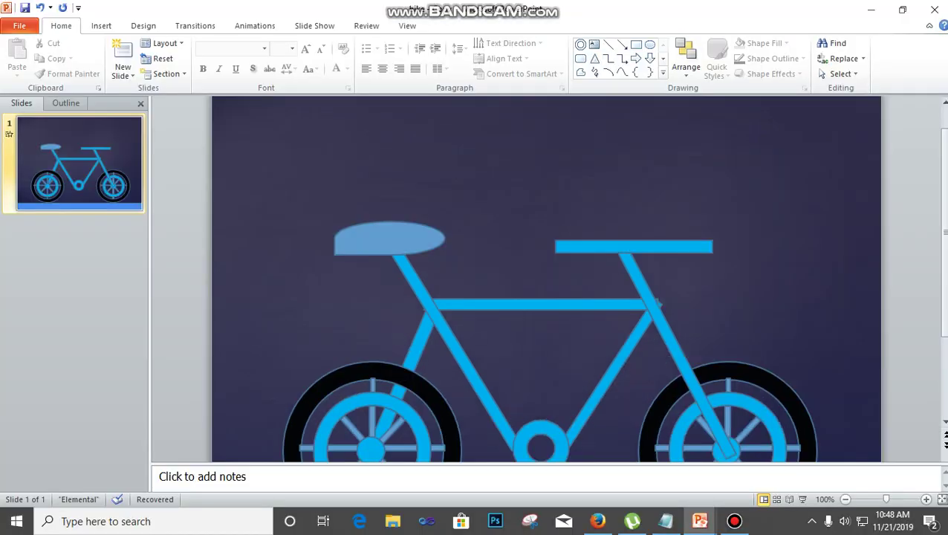
{"action": "mouse_move", "coordinate": [700, 520]}
{"action": "left_click", "coordinate": [776, 459]}
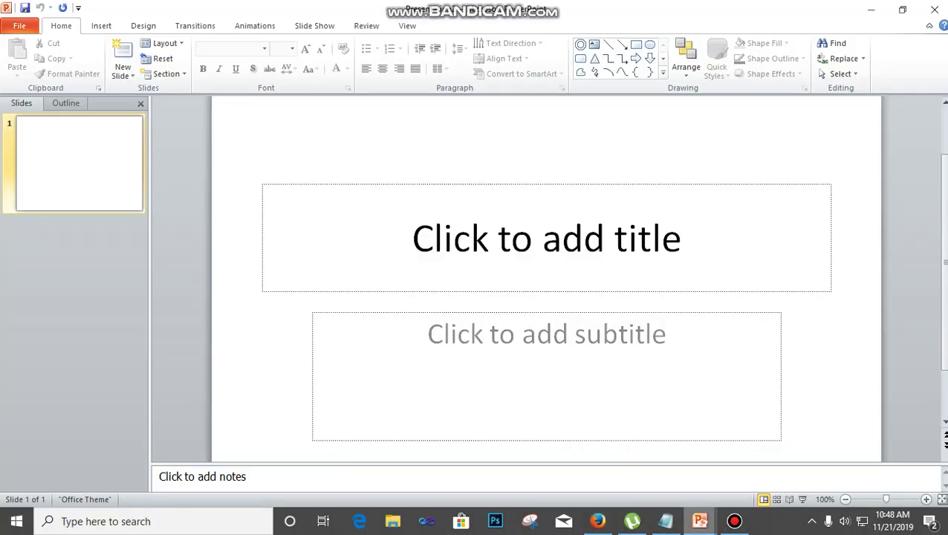
{"action": "left_click", "coordinate": [734, 521]}
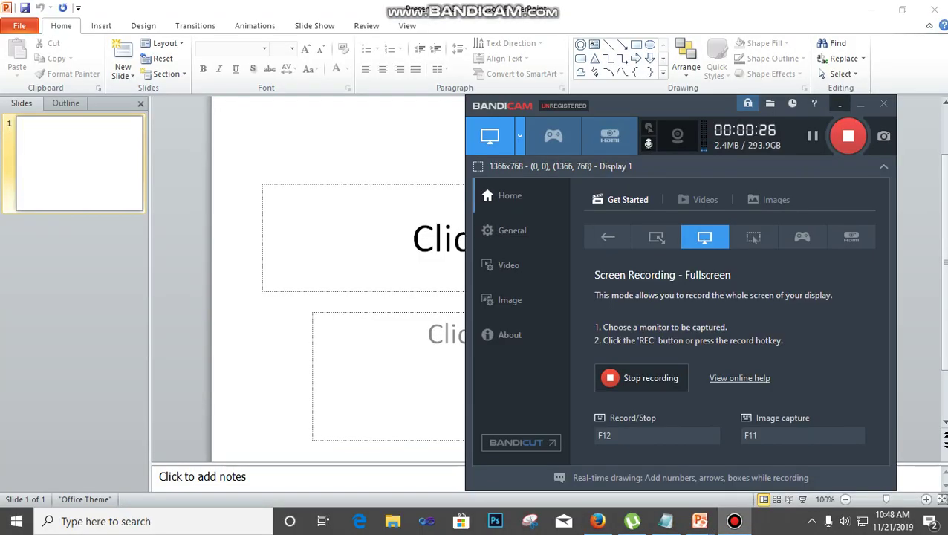
{"action": "left_click", "coordinate": [837, 104]}
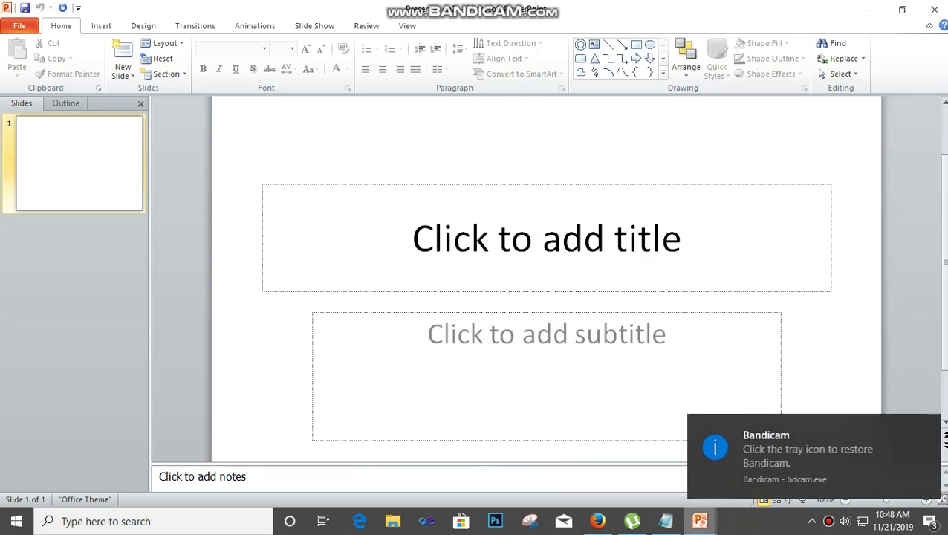
{"action": "mouse_move", "coordinate": [699, 520]}
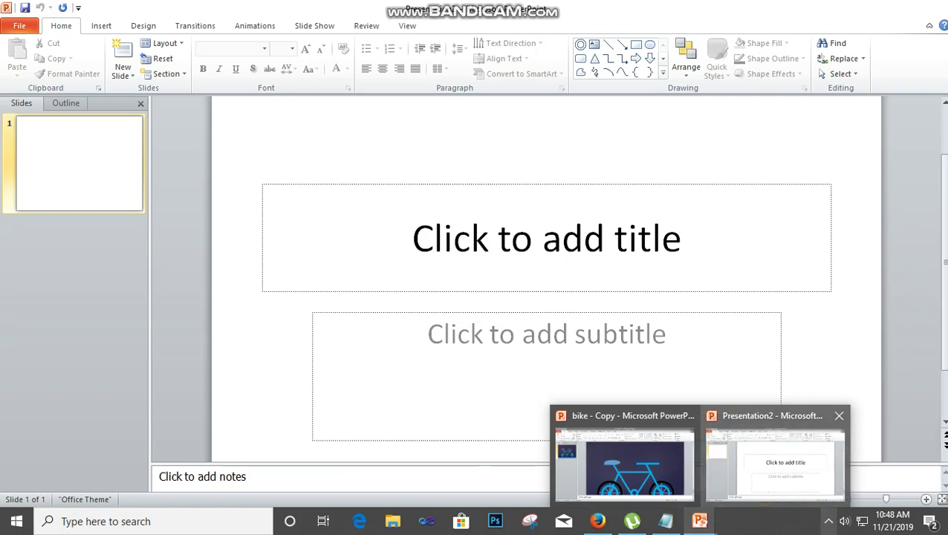
{"action": "left_click", "coordinate": [828, 521]}
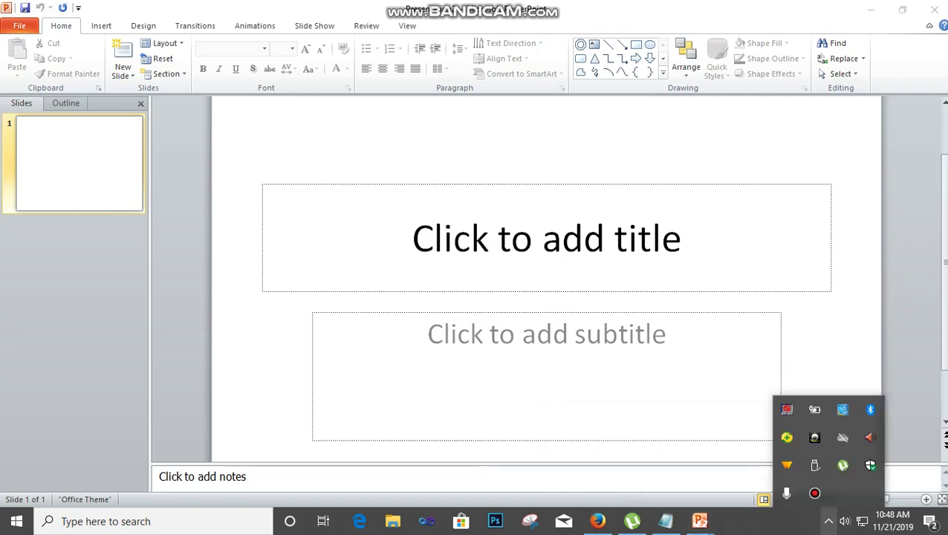
{"action": "left_click", "coordinate": [814, 492]}
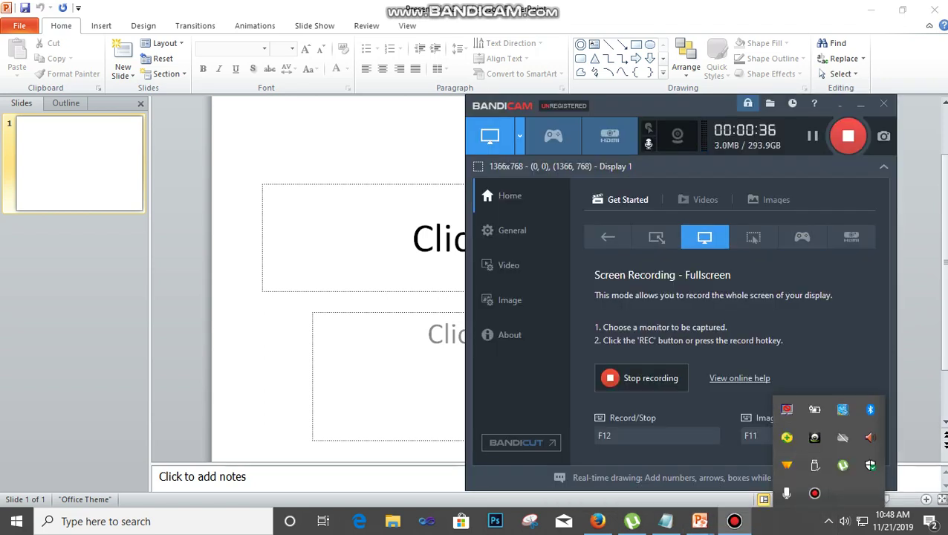
{"action": "left_click", "coordinate": [860, 104]}
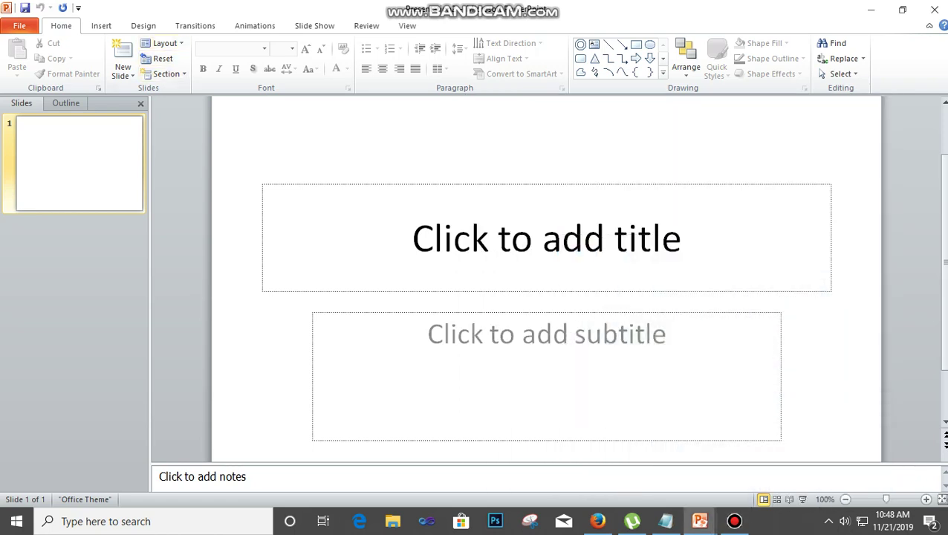
Change the slide's layout to Blank
{"action": "left_click", "coordinate": [165, 43]}
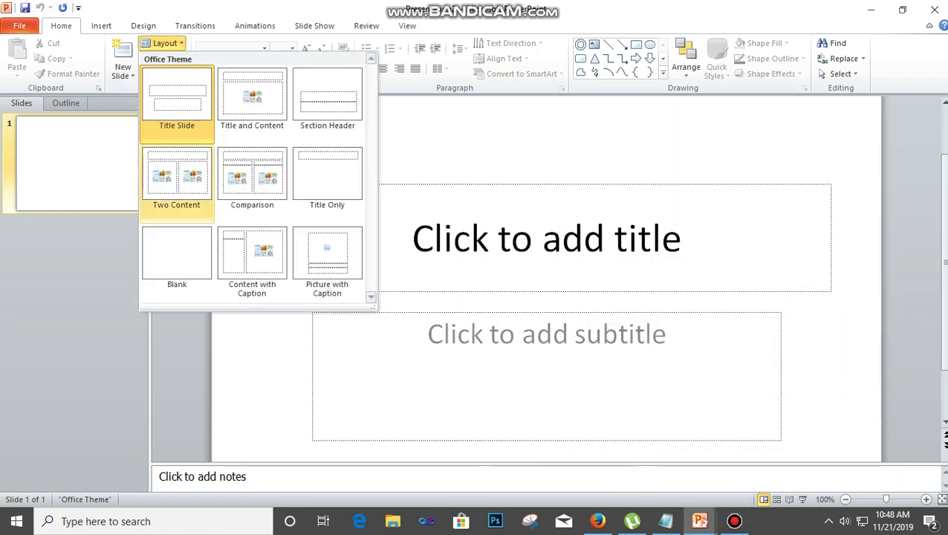
{"action": "left_click", "coordinate": [178, 263]}
{"action": "scroll", "coordinate": [545, 279], "scroll_direction": "up", "scroll_amount": 2}
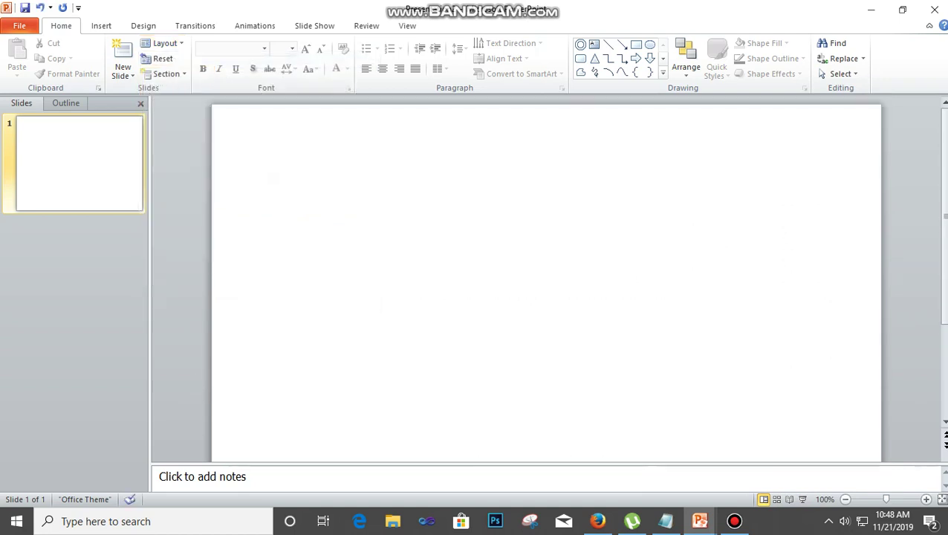
Draw a ground rectangle about 0.5" high and 10" wide along the bottom edge of the slide
{"action": "scroll", "coordinate": [545, 279], "scroll_direction": "down", "scroll_amount": 3}
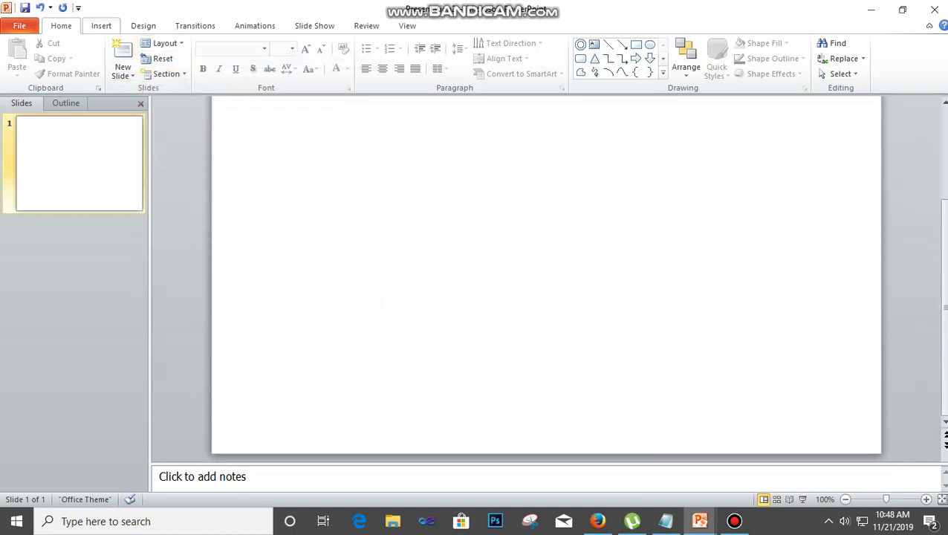
{"action": "left_click", "coordinate": [101, 25]}
{"action": "left_click", "coordinate": [192, 59]}
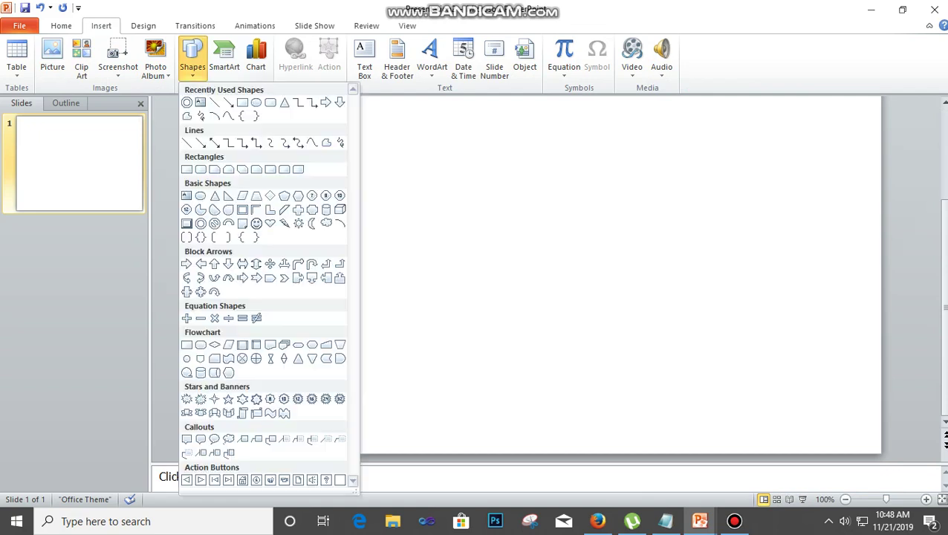
{"action": "left_click", "coordinate": [242, 103]}
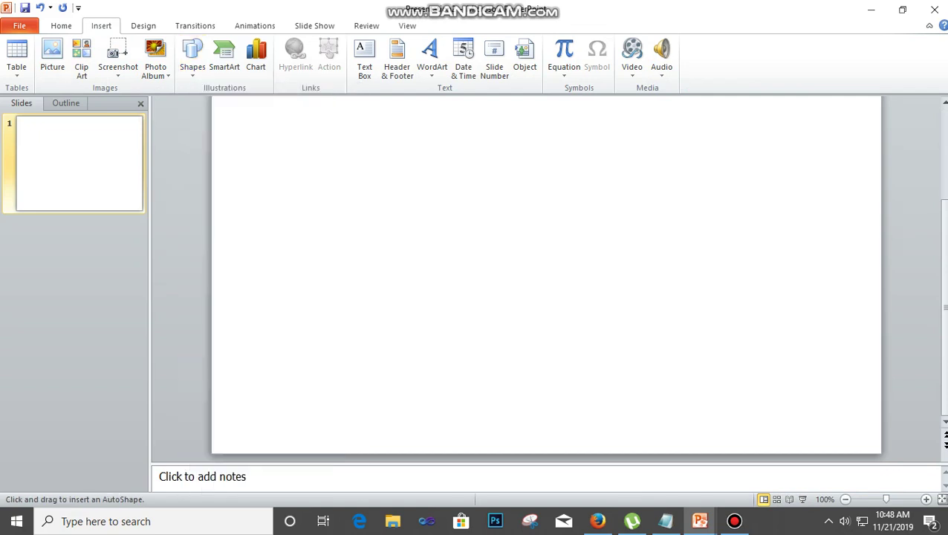
{"action": "left_click_drag", "start_coordinate": [211, 420], "coordinate": [881, 453]}
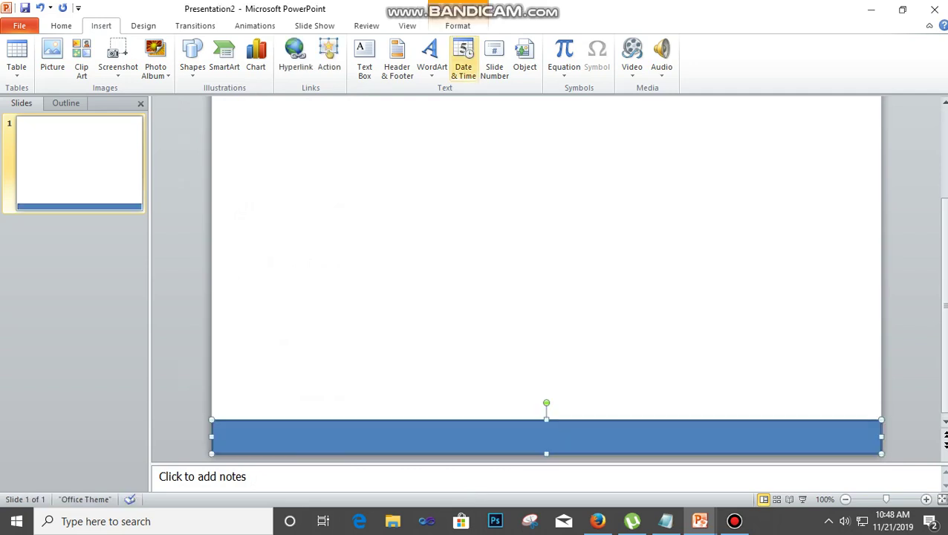
Fill the ground rectangle with the standard Dark Blue color
{"action": "left_click", "coordinate": [458, 25]}
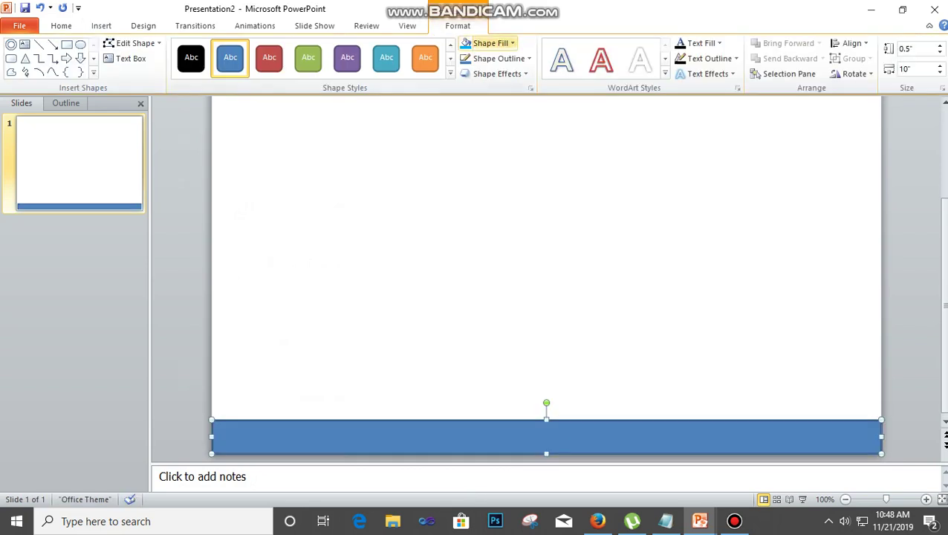
{"action": "left_click", "coordinate": [487, 43]}
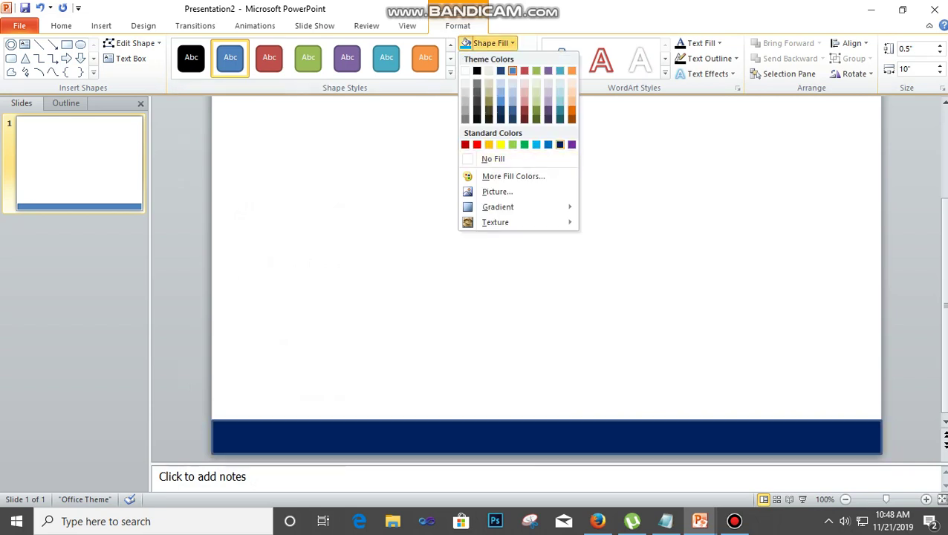
{"action": "left_click", "coordinate": [559, 144]}
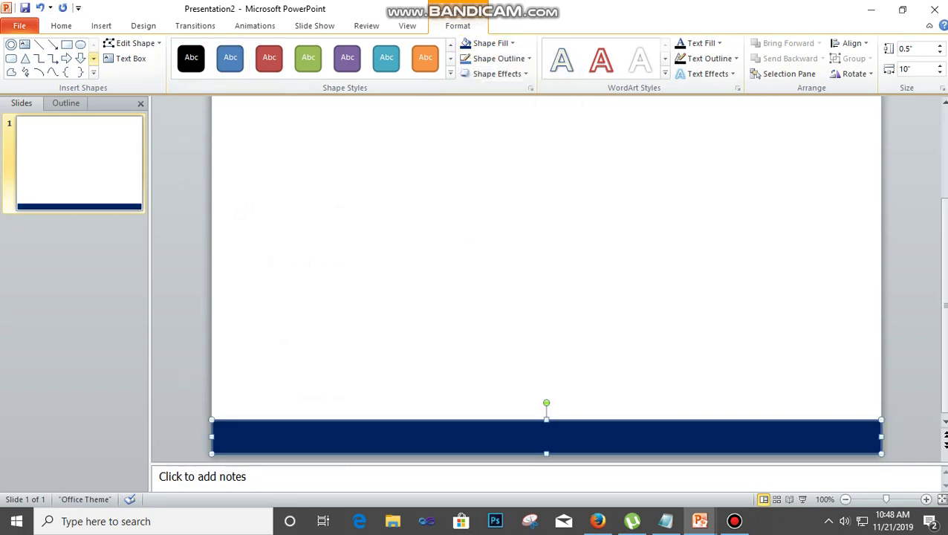
Draw a donut about 3.08" across resting on the ground bar, and widen its hole to leave a thin tire ring
{"action": "left_click", "coordinate": [93, 72]}
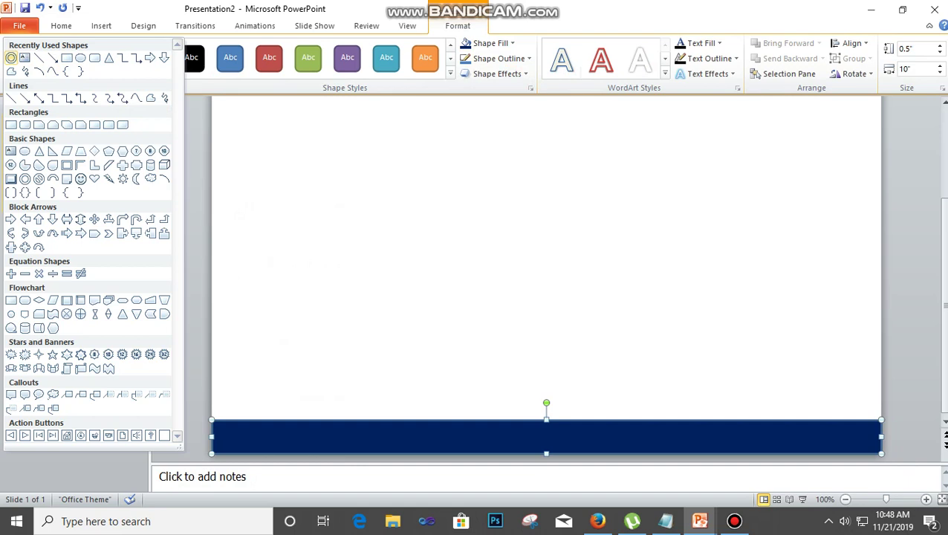
{"action": "left_click", "coordinate": [10, 58]}
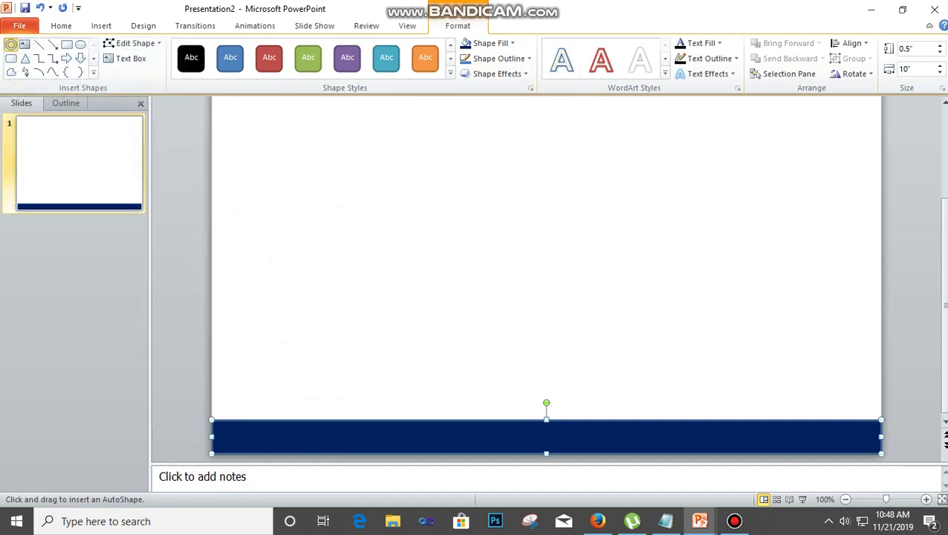
{"action": "left_click_drag", "start_coordinate": [288, 206], "coordinate": [497, 415]}
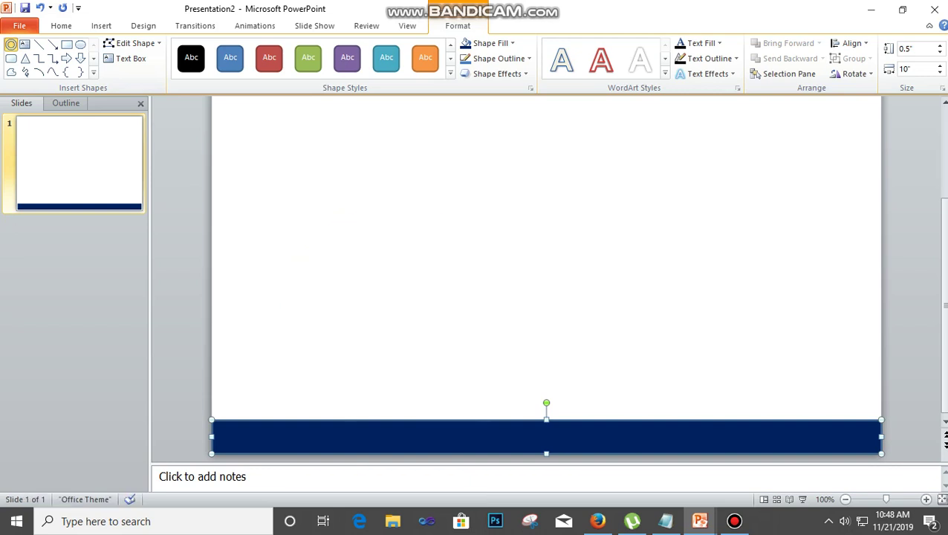
{"action": "key", "text": "ctrl+Down"}
{"action": "key", "text": "ctrl+Down"}
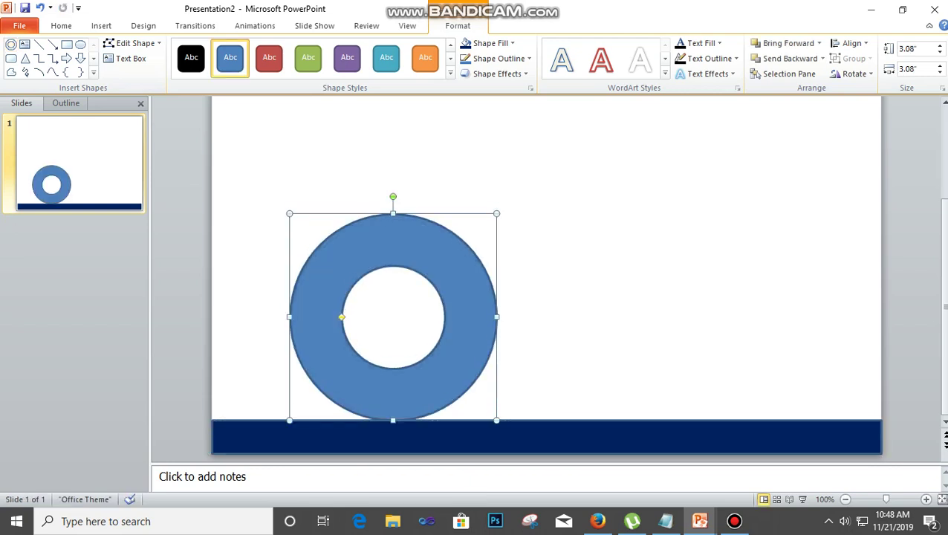
{"action": "left_click_drag", "start_coordinate": [342, 317], "coordinate": [308, 317]}
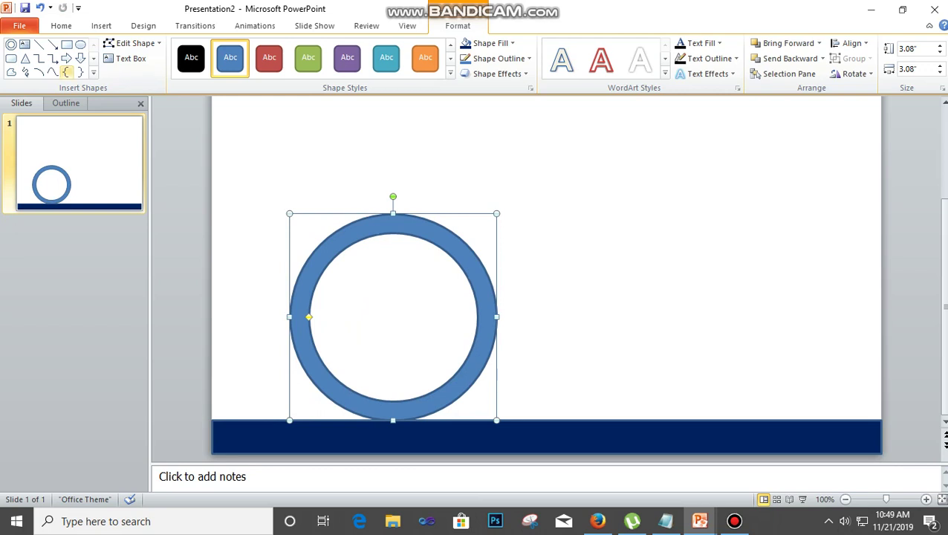
Draw a thin donut about 2.17" across, centred inside the tire ring, and fill it with standard Light Blue
{"action": "left_click", "coordinate": [11, 44]}
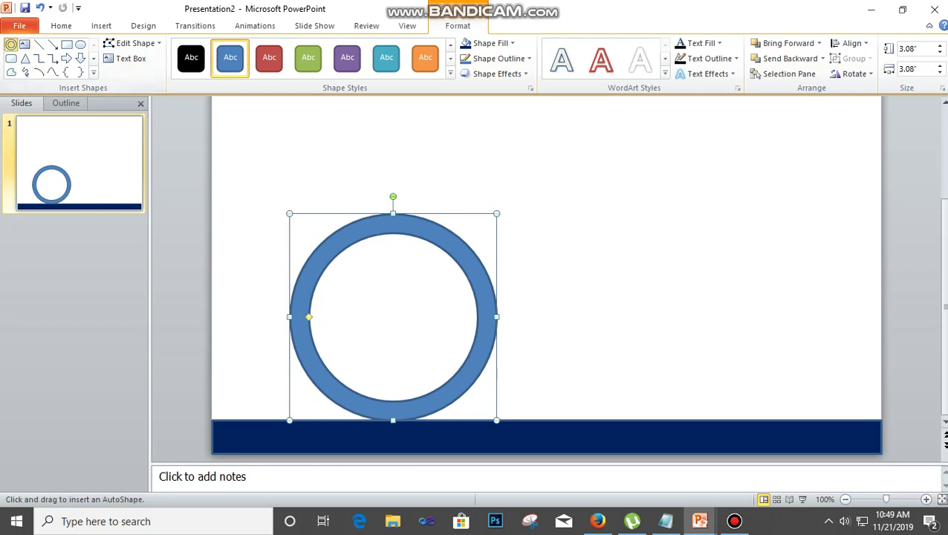
{"action": "left_click_drag", "start_coordinate": [349, 267], "coordinate": [497, 415]}
{"action": "left_click_drag", "start_coordinate": [460, 380], "coordinate": [430, 331]}
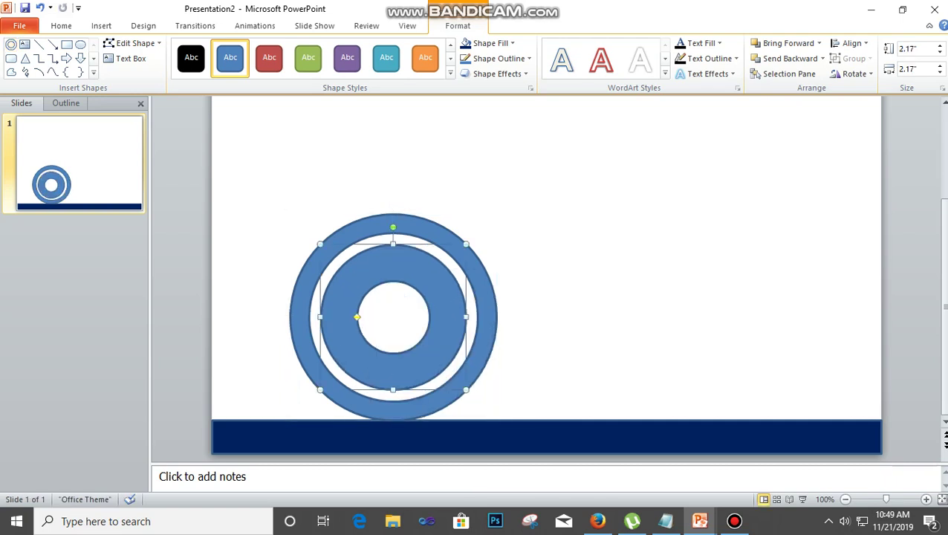
{"action": "left_click_drag", "start_coordinate": [357, 317], "coordinate": [337, 317]}
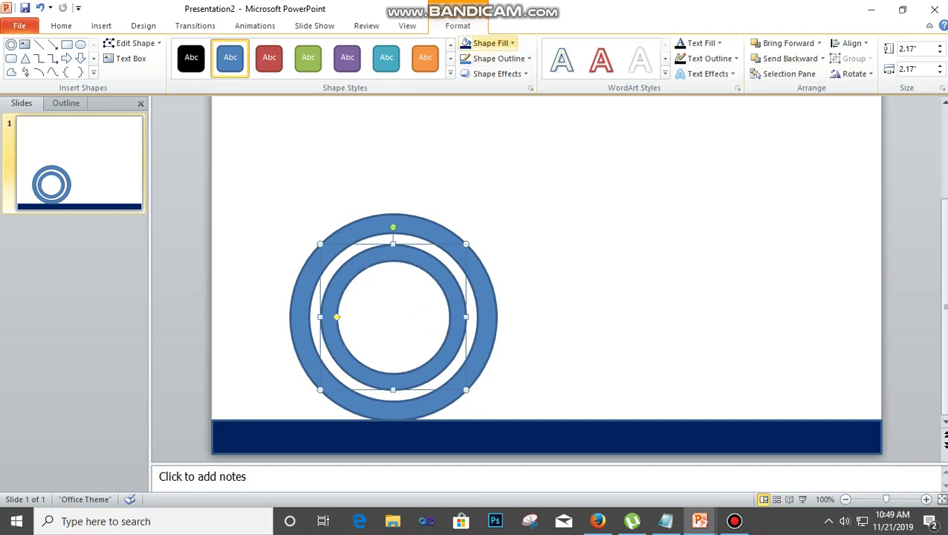
{"action": "left_click", "coordinate": [491, 43]}
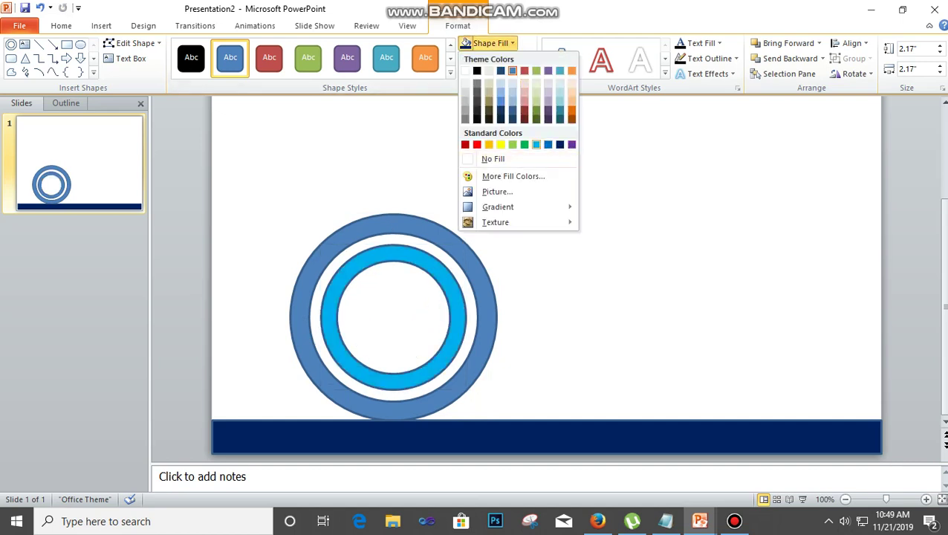
{"action": "left_click", "coordinate": [535, 144]}
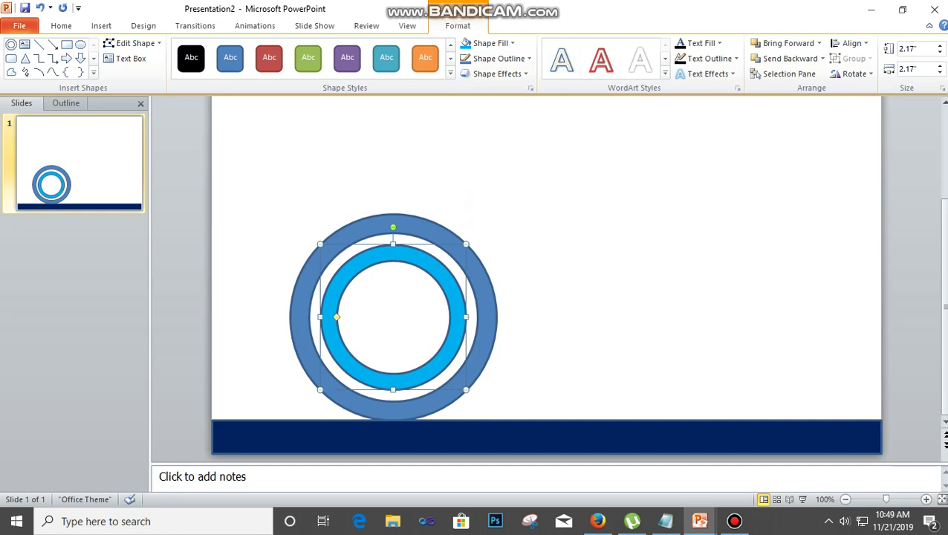
Draw a horizontal spoke rectangle about 1.67" by 0.13" and centre it across the light blue ring's opening
{"action": "left_click", "coordinate": [66, 44]}
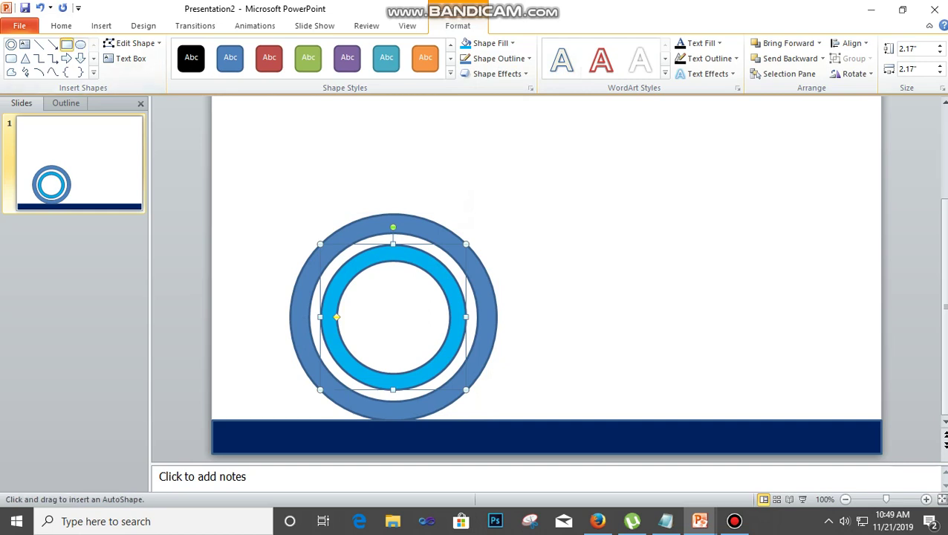
{"action": "left_click_drag", "start_coordinate": [336, 316], "coordinate": [446, 317]}
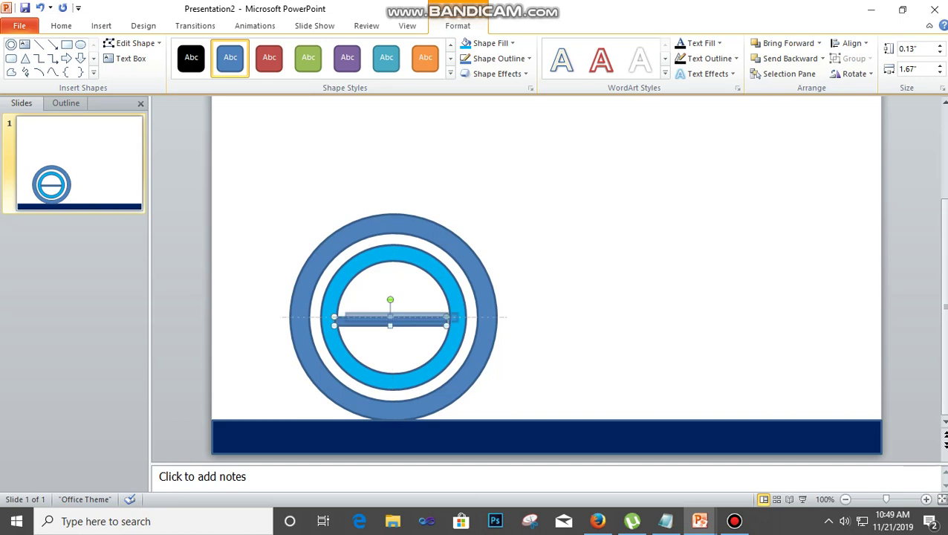
{"action": "left_click_drag", "start_coordinate": [393, 317], "coordinate": [394, 315]}
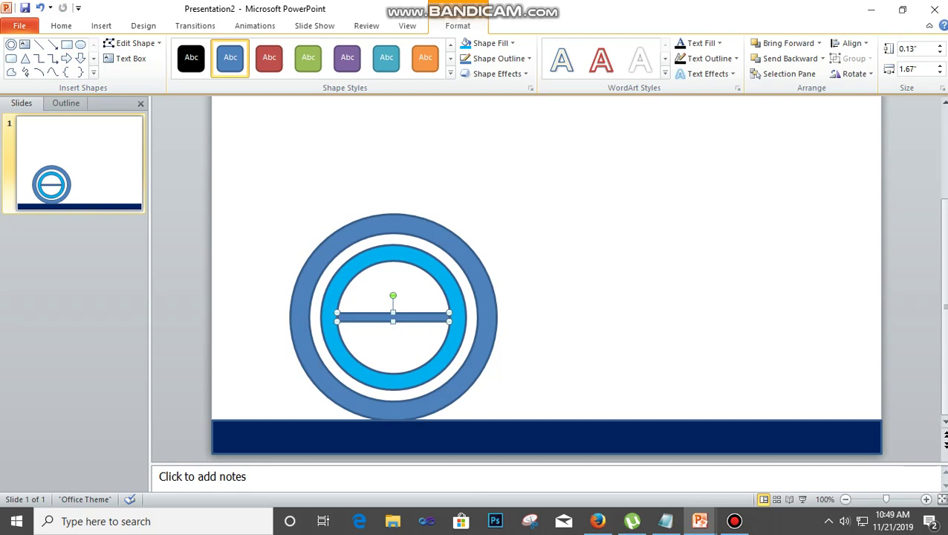
Switch to Notepad, highlight the note line about duplicating, and return to the PowerPoint slide
{"action": "left_click", "coordinate": [666, 521]}
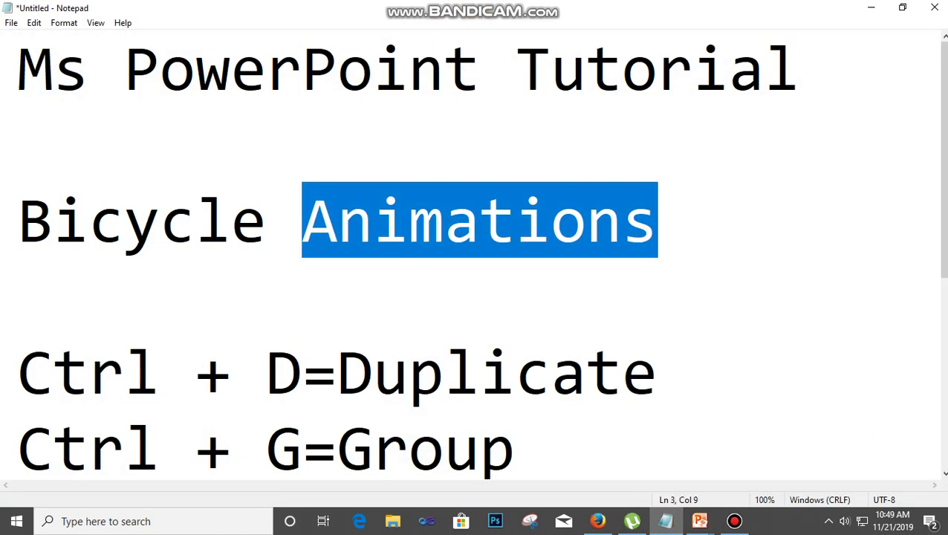
{"action": "left_click_drag", "start_coordinate": [660, 373], "coordinate": [19, 372]}
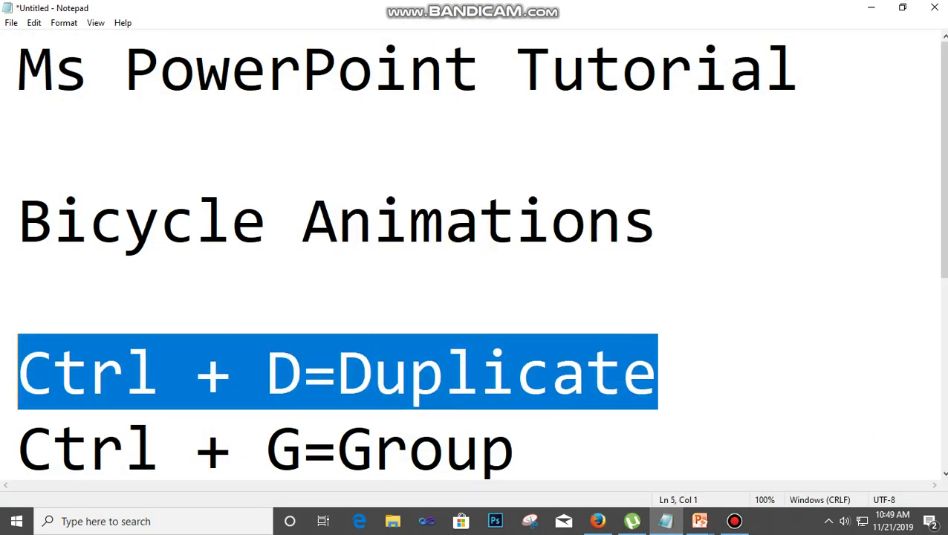
{"action": "left_click_drag", "start_coordinate": [656, 371], "coordinate": [18, 372]}
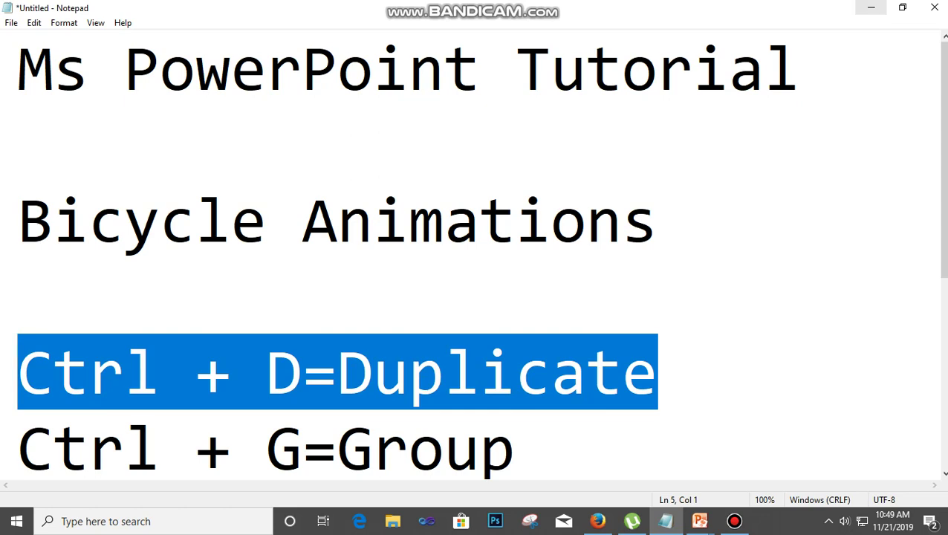
{"action": "key", "text": "alt+Tab"}
Duplicate the spoke three times about the wheel's centre, turning one copy upright and the other two along opposite diagonals
{"action": "key", "text": "ctrl+d"}
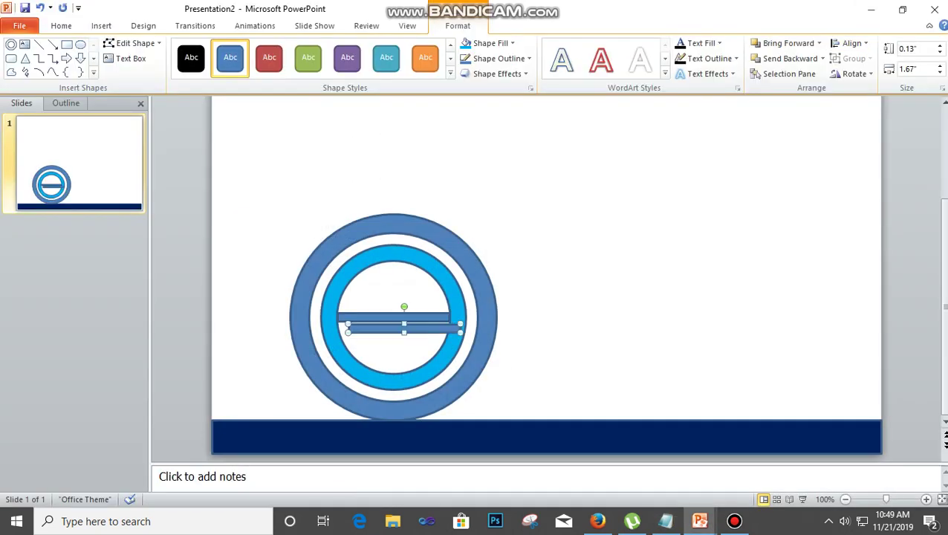
{"action": "left_click_drag", "start_coordinate": [404, 306], "coordinate": [392, 338]}
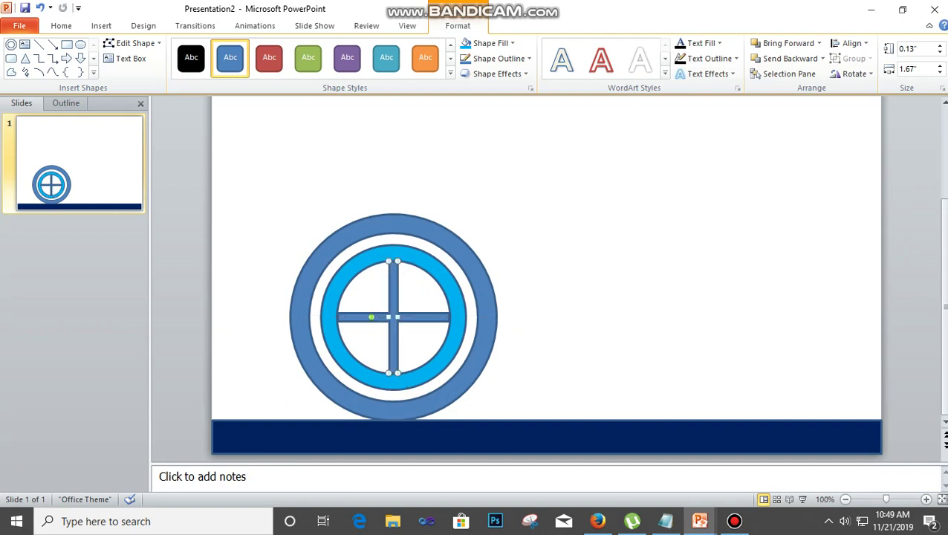
{"action": "key", "text": "ctrl+c"}
{"action": "left_click_drag", "start_coordinate": [371, 318], "coordinate": [377, 301]}
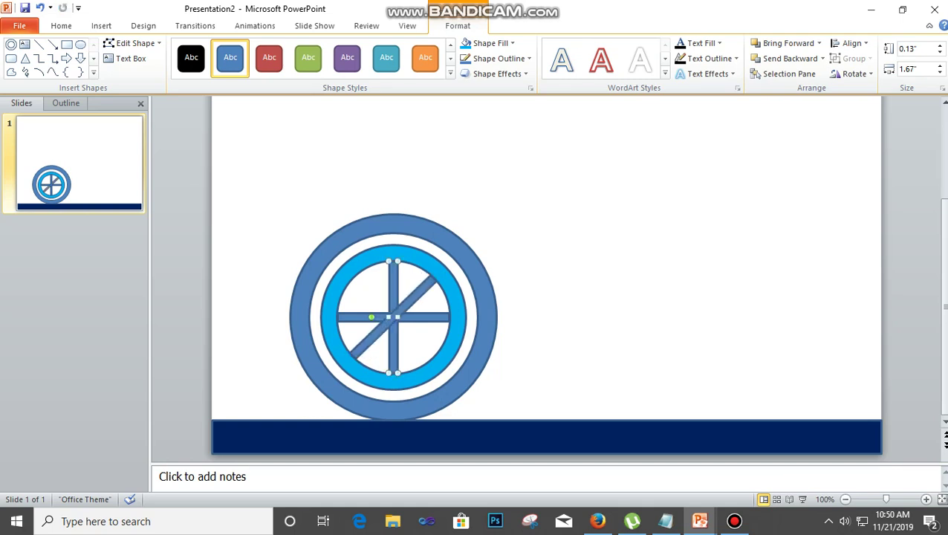
{"action": "key", "text": "ctrl+d"}
{"action": "left_click_drag", "start_coordinate": [404, 349], "coordinate": [376, 331]}
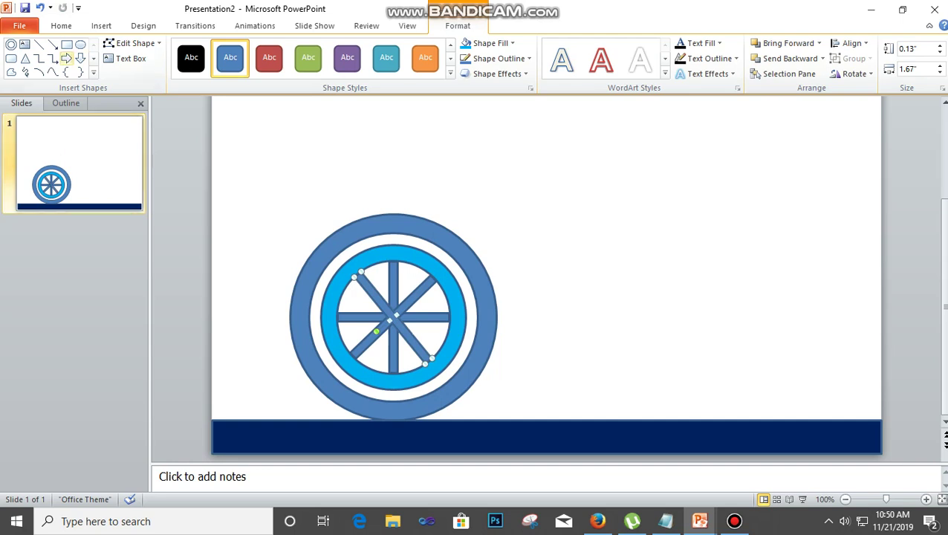
Draw a hub donut about 0.42" across where the spokes cross and fill it with standard Light Blue
{"action": "left_click", "coordinate": [11, 45]}
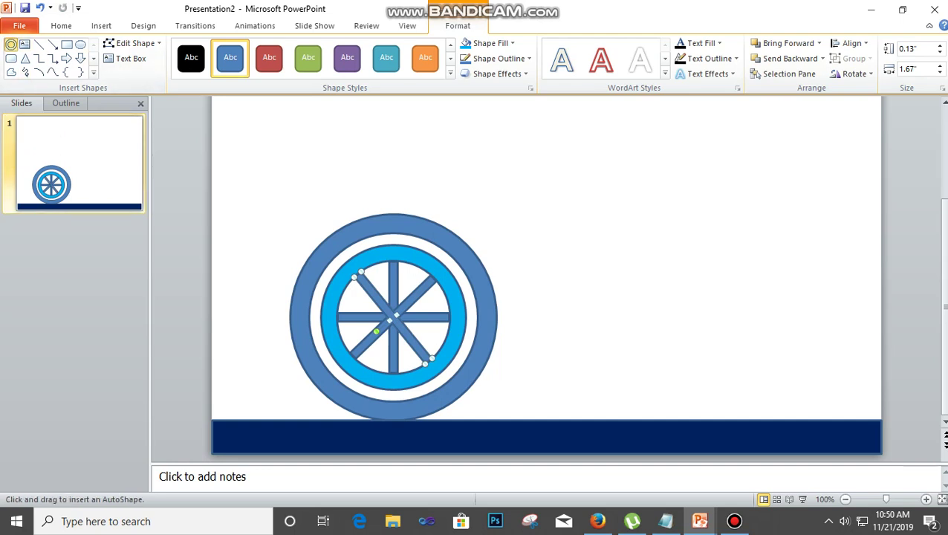
{"action": "mouse_move", "coordinate": [392, 317]}
{"action": "left_mouse_down"}
{"action": "mouse_move", "coordinate": [413, 331]}
{"action": "mouse_move", "coordinate": [383, 316]}
{"action": "mouse_move", "coordinate": [397, 317]}
{"action": "left_mouse_up"}
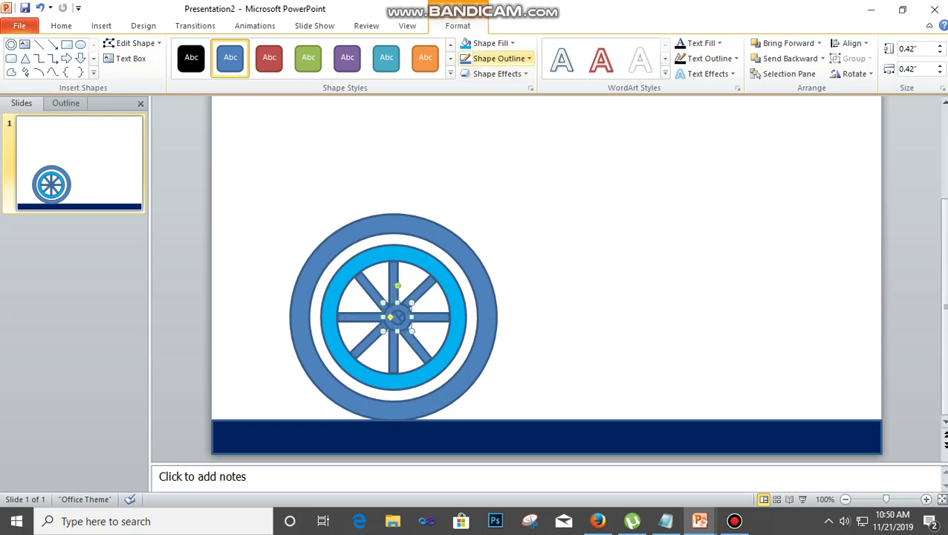
{"action": "left_click", "coordinate": [486, 43]}
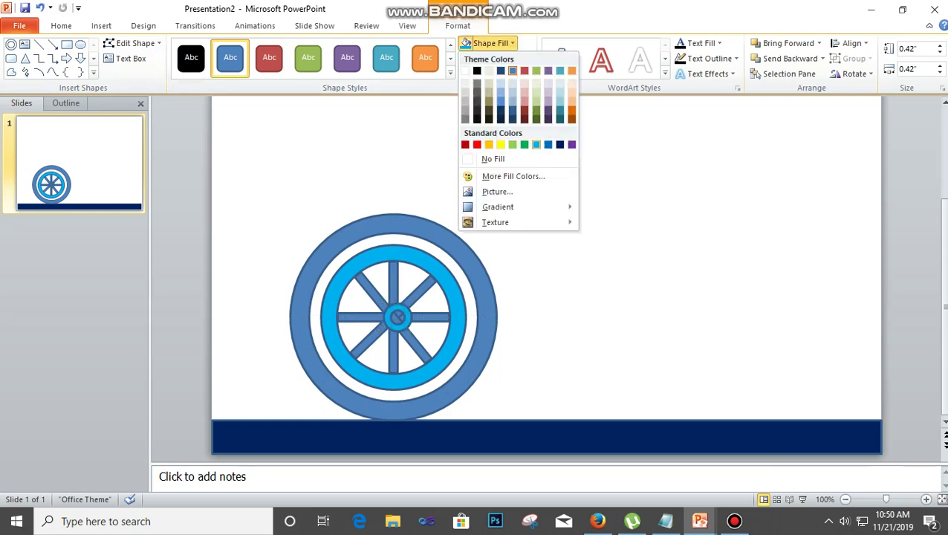
{"action": "left_click", "coordinate": [536, 145]}
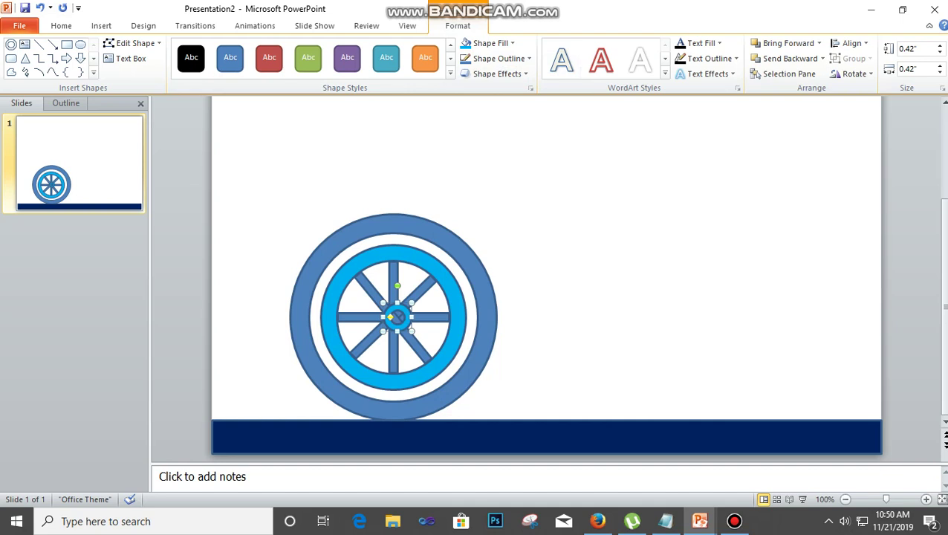
Shrink the hub donut's hole to a small dot and centre the hub on the spokes' crossing
{"action": "left_click_drag", "start_coordinate": [390, 317], "coordinate": [397, 319]}
{"action": "key", "text": "Escape"}
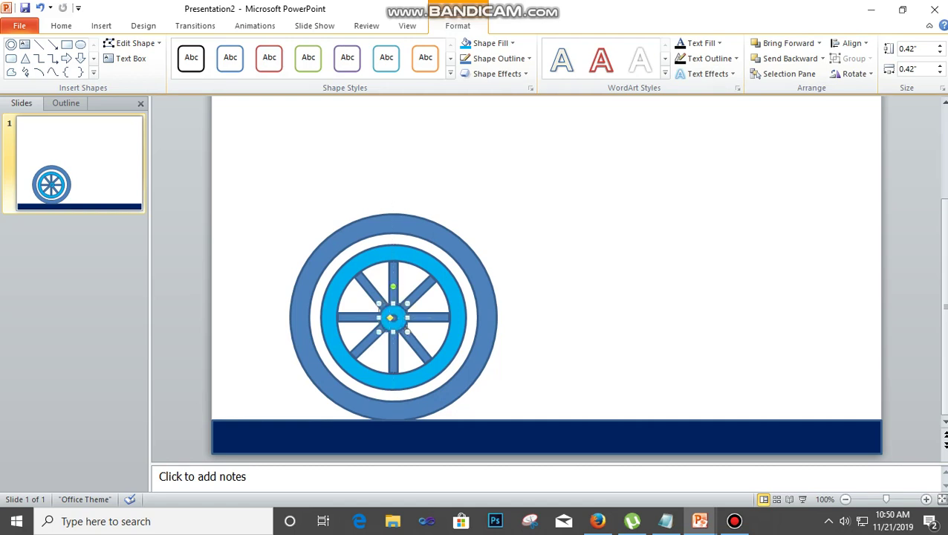
{"action": "key", "text": "Escape"}
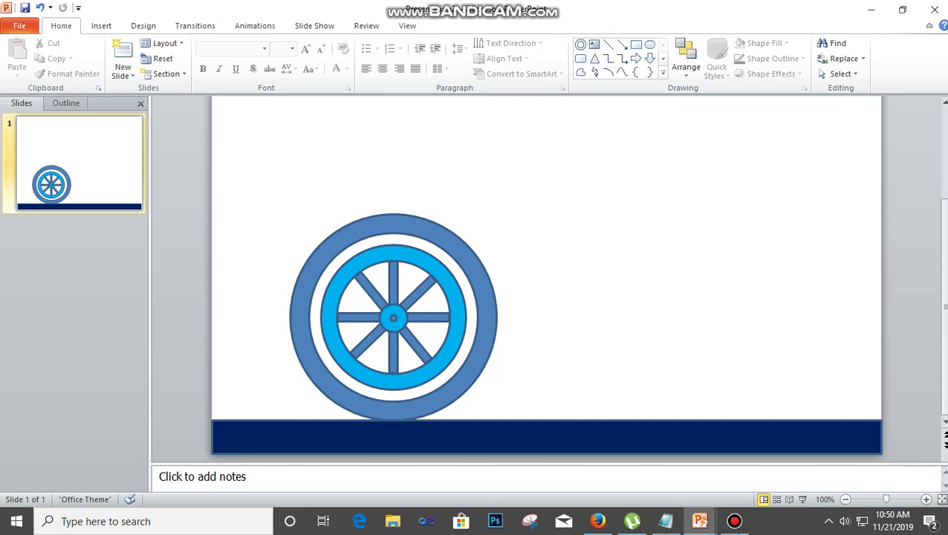
Move the light blue ring and a diagonal spoke away from the wheel, and undo both moves
{"action": "left_click_drag", "start_coordinate": [457, 311], "coordinate": [683, 283]}
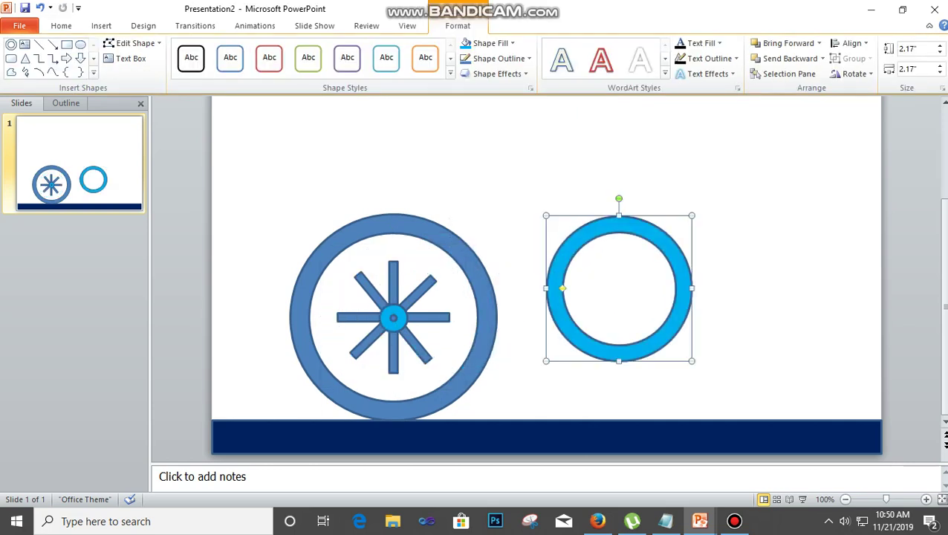
{"action": "left_click", "coordinate": [420, 292]}
{"action": "left_click_drag", "start_coordinate": [392, 318], "coordinate": [448, 315]}
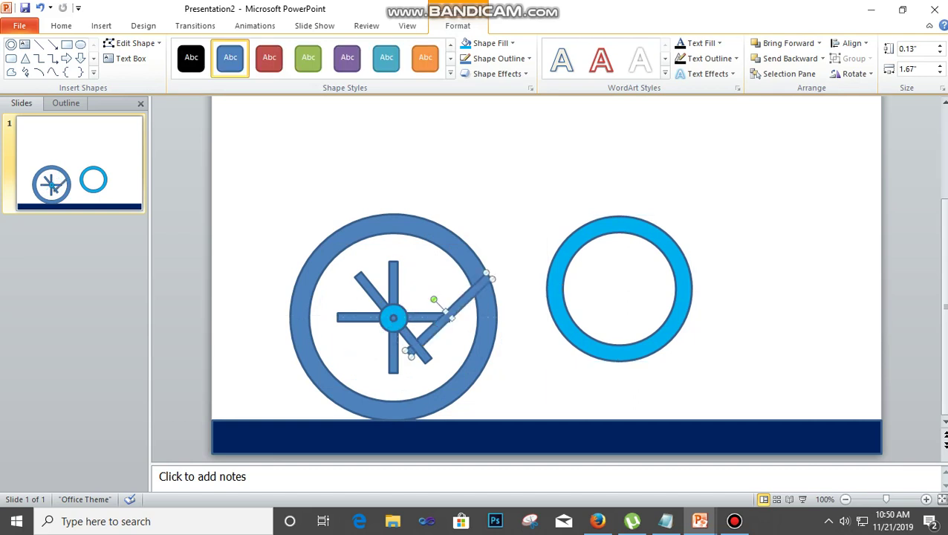
{"action": "key", "text": "ctrl+z"}
{"action": "key", "text": "ctrl+z"}
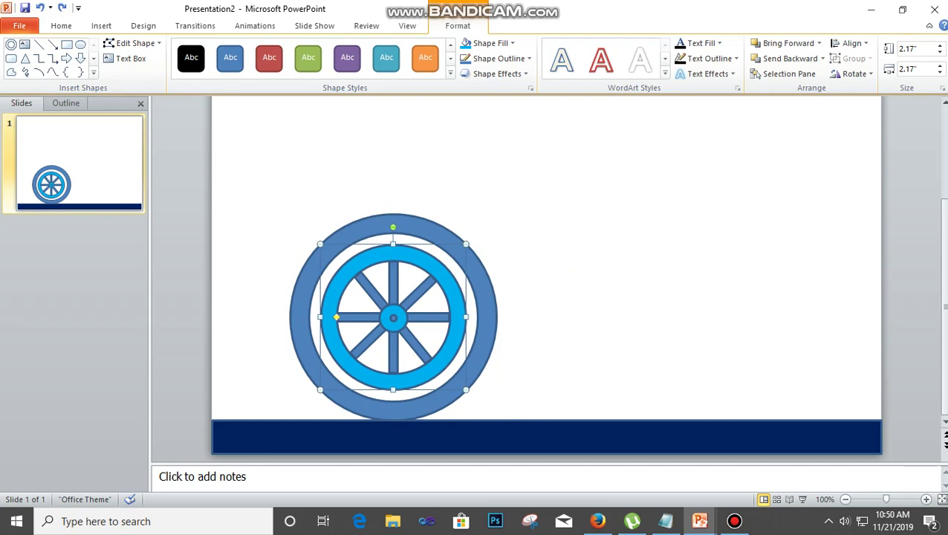
{"action": "left_click", "coordinate": [734, 520]}
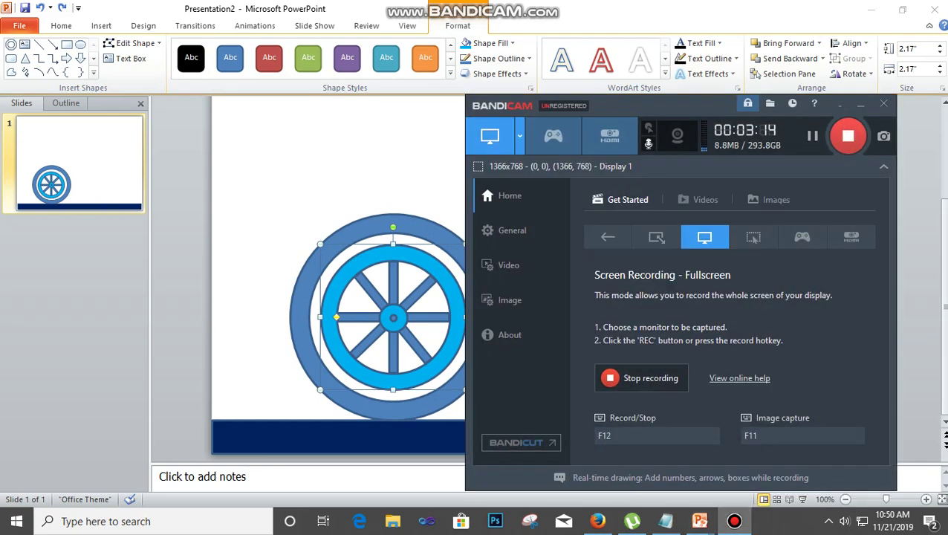
{"action": "left_click", "coordinate": [838, 104]}
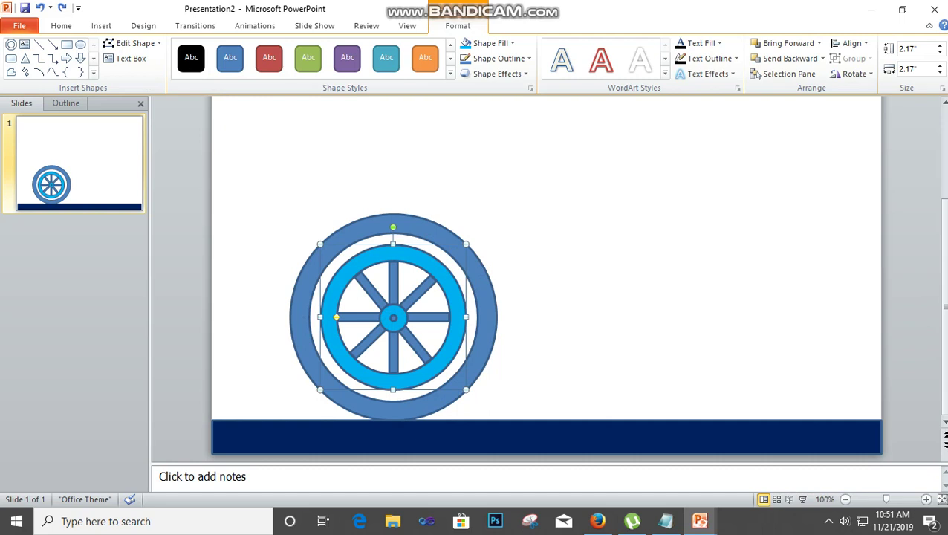
Select the hub, light blue ring and all four spokes, check the grouping note in Notepad, and group the selected shapes
{"action": "left_click", "coordinate": [396, 310]}
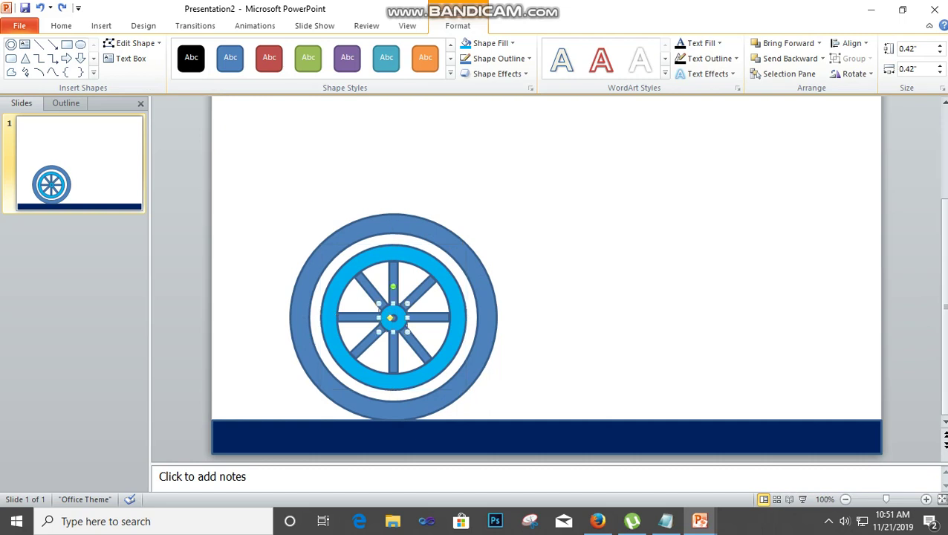
{"action": "left_click", "coordinate": [394, 253], "text": "shift"}
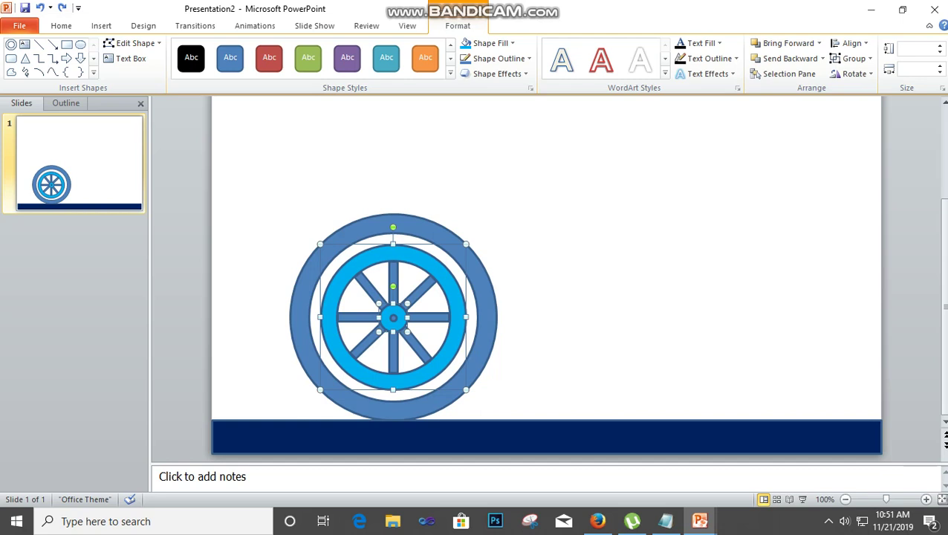
{"action": "left_click", "coordinate": [393, 278], "text": "shift"}
{"action": "left_click", "coordinate": [421, 291], "text": "shift"}
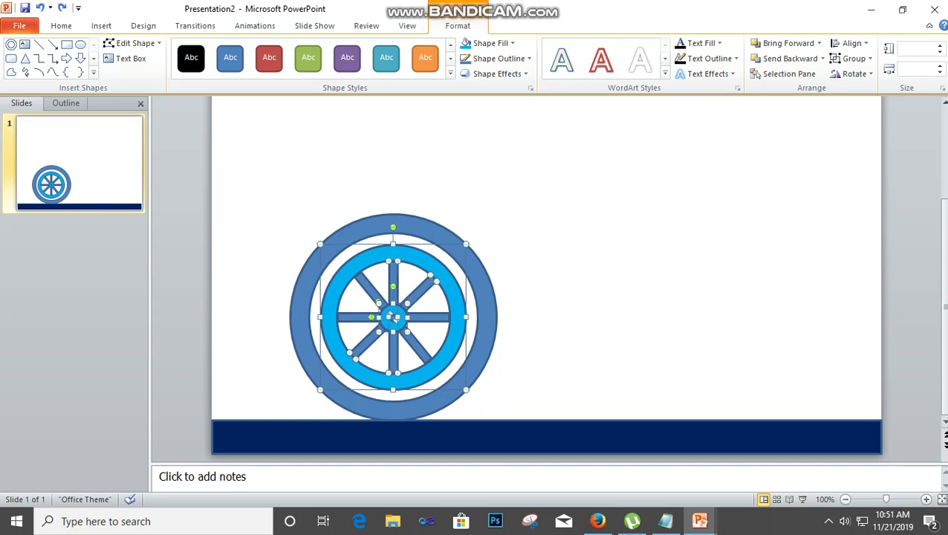
{"action": "left_click", "coordinate": [392, 317], "text": "shift"}
{"action": "left_click", "coordinate": [392, 317], "text": "shift"}
{"action": "left_click", "coordinate": [665, 520]}
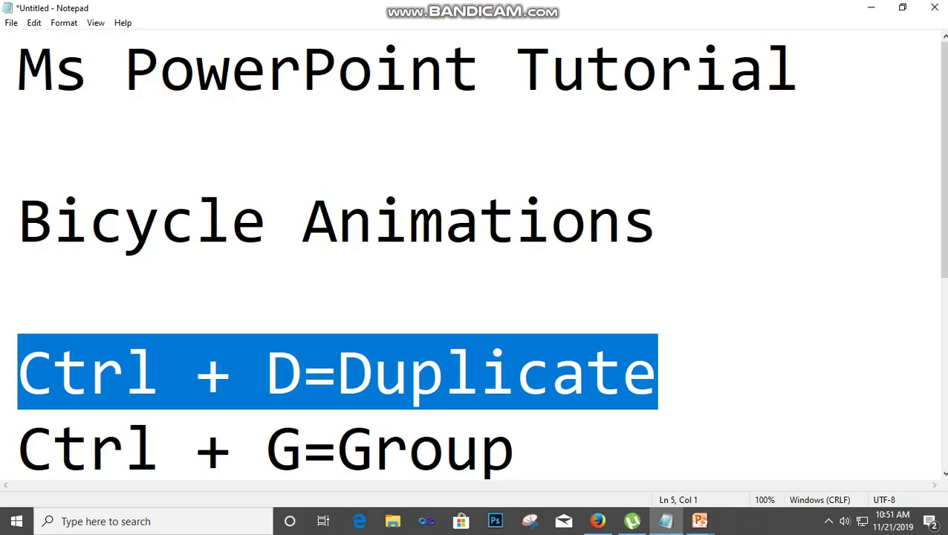
{"action": "left_click_drag", "start_coordinate": [534, 449], "coordinate": [18, 145]}
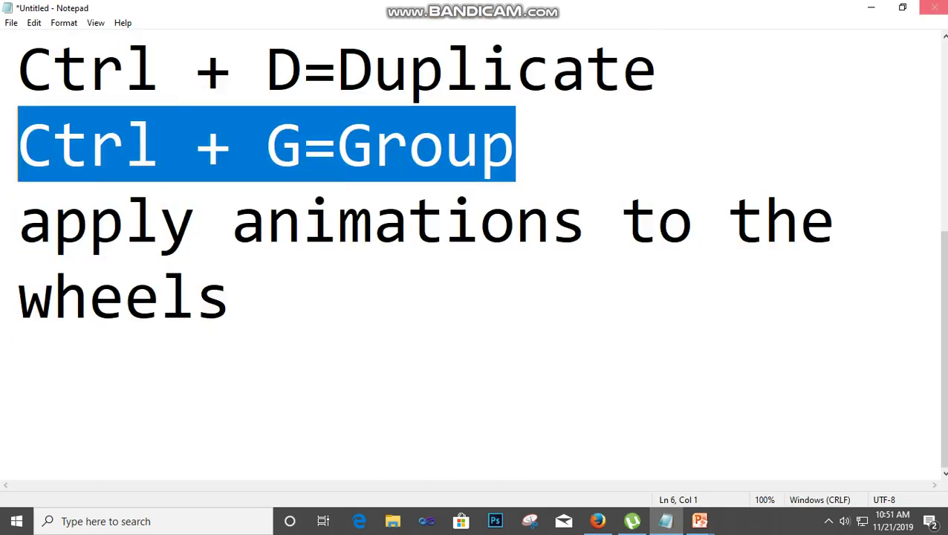
{"action": "left_click", "coordinate": [870, 8]}
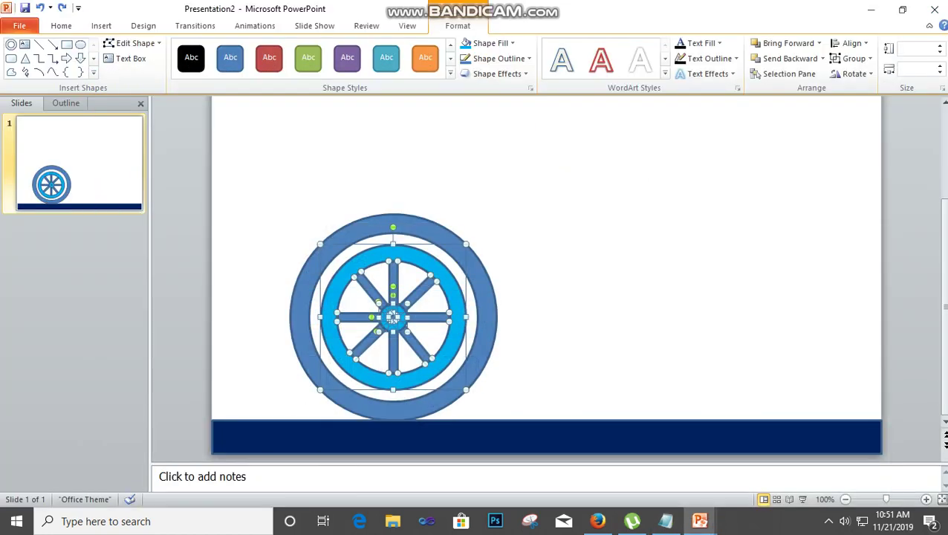
{"action": "key", "text": "ctrl+g"}
Move the grouped inner wheel out of the tire ring, and undo the move
{"action": "left_click_drag", "start_coordinate": [393, 318], "coordinate": [632, 277]}
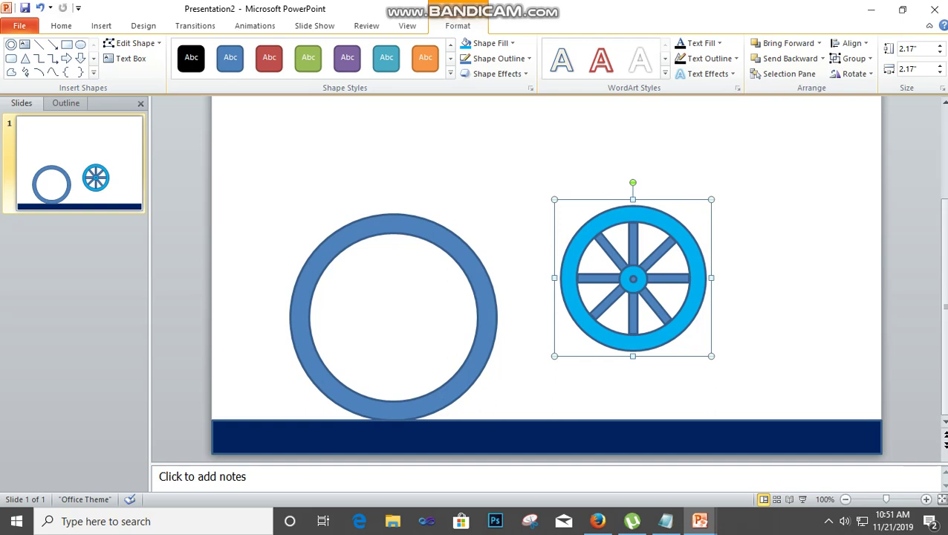
{"action": "key", "text": "ctrl+z"}
{"action": "key", "text": "ctrl+z"}
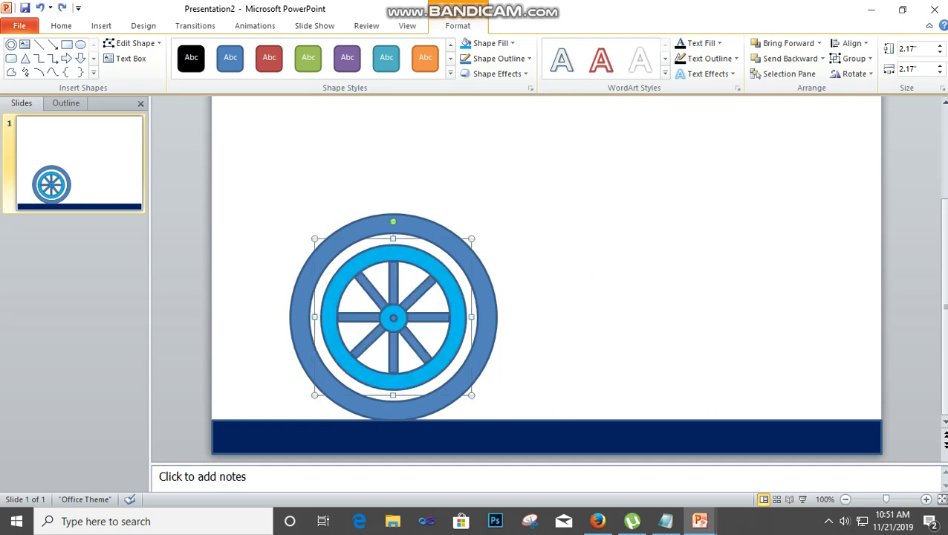
{"action": "key", "text": "Escape"}
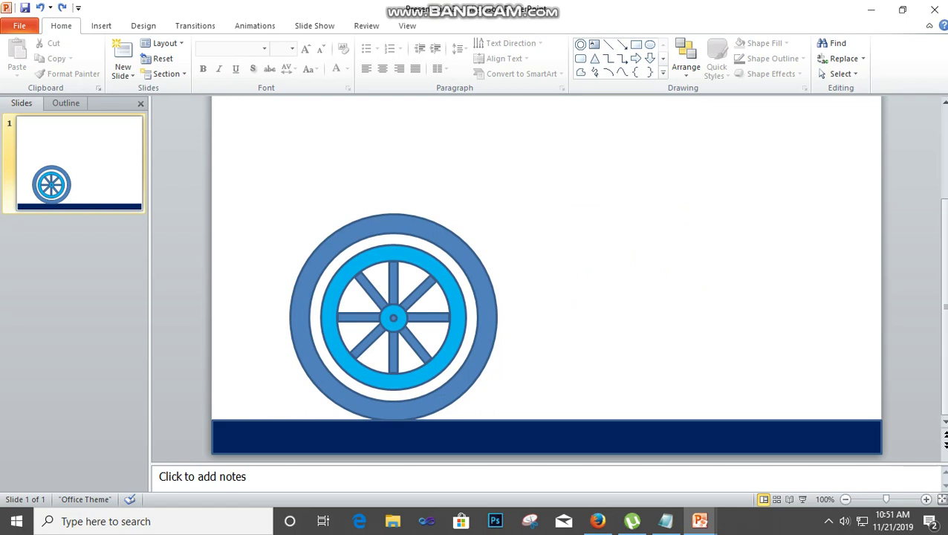
Duplicate the tire ring together with the inner wheel group and place the copy on the ground near the slide's right end
{"action": "left_click", "coordinate": [393, 318]}
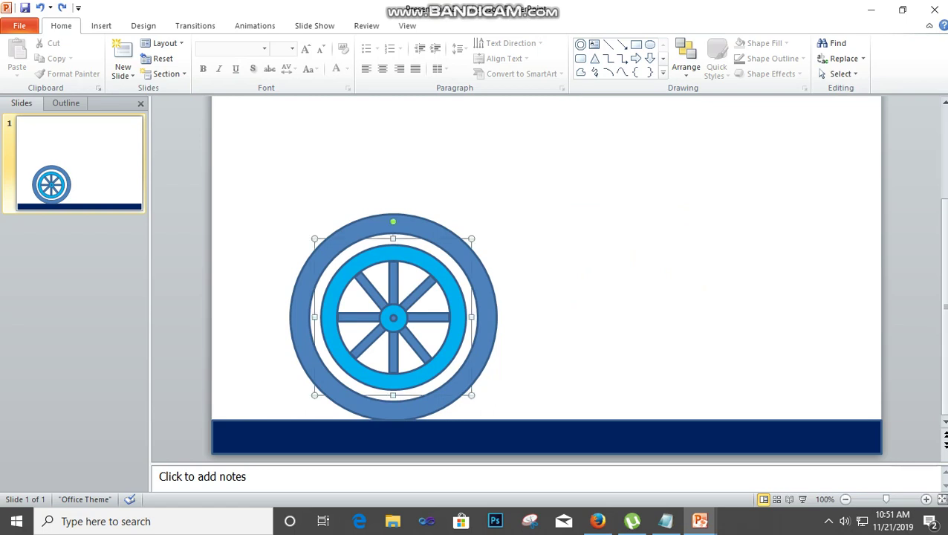
{"action": "key", "text": "ctrl+a"}
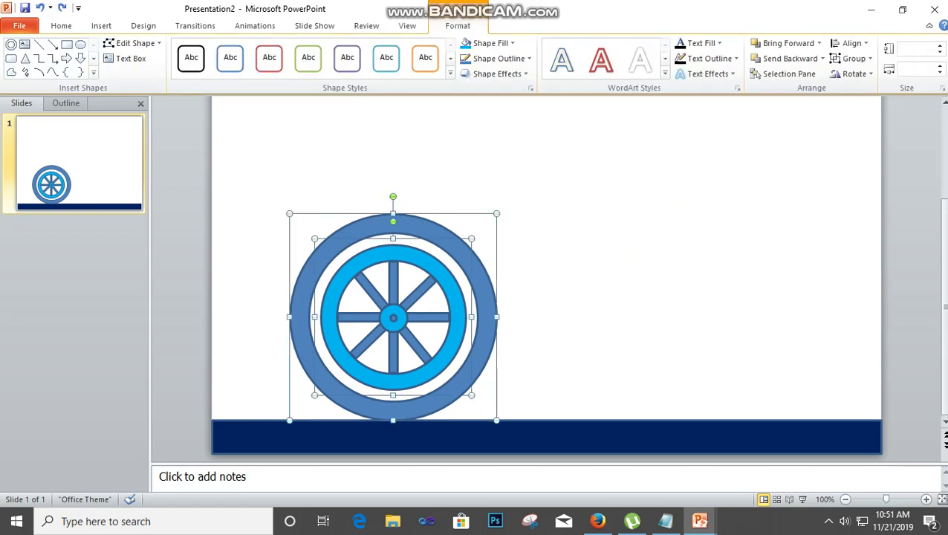
{"action": "key", "text": "ctrl+d"}
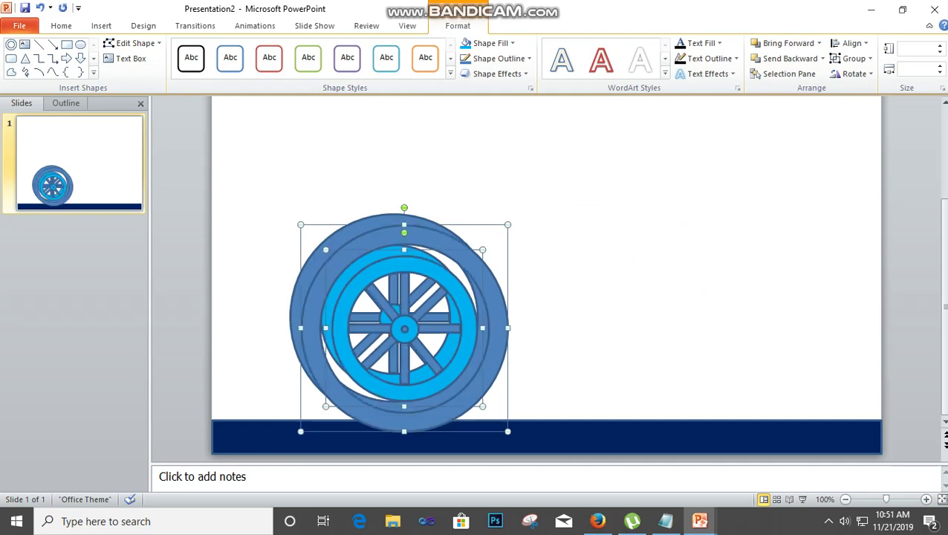
{"action": "left_click_drag", "start_coordinate": [404, 328], "coordinate": [728, 318]}
{"action": "key", "text": "Escape"}
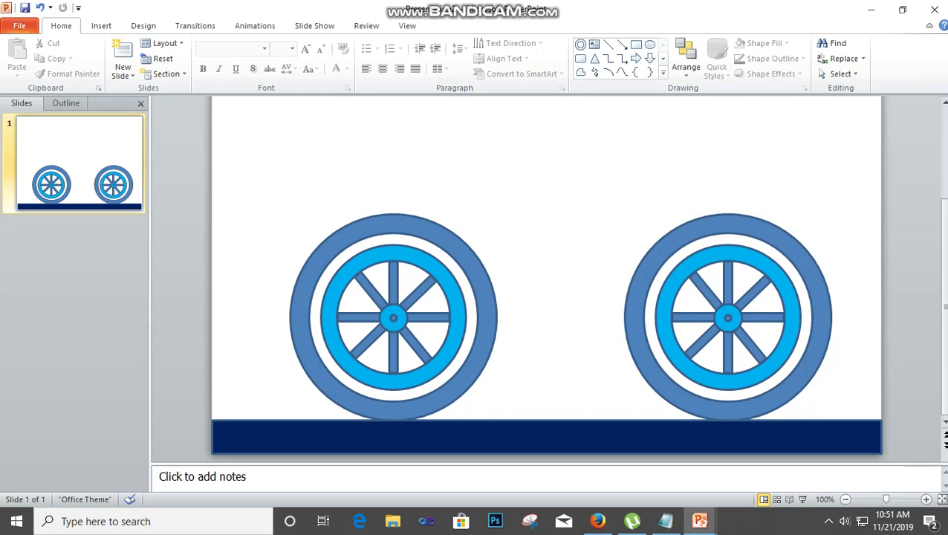
Nudge the first wheel's tire ring and inner group together to the left along the ground to widen the gap between wheels
{"action": "left_click", "coordinate": [580, 44]}
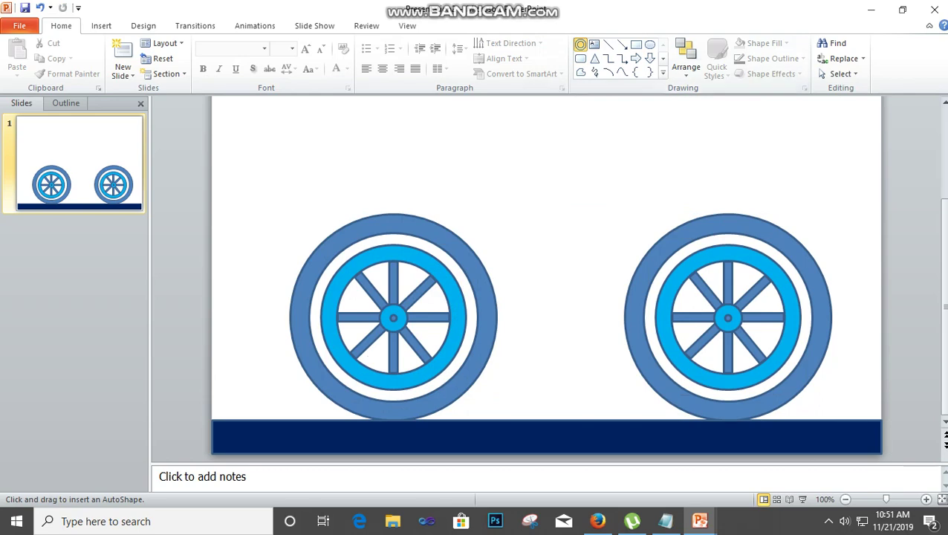
{"action": "key", "text": "Escape"}
{"action": "left_click_drag", "start_coordinate": [525, 315], "coordinate": [228, 349]}
{"action": "left_click", "coordinate": [330, 327]}
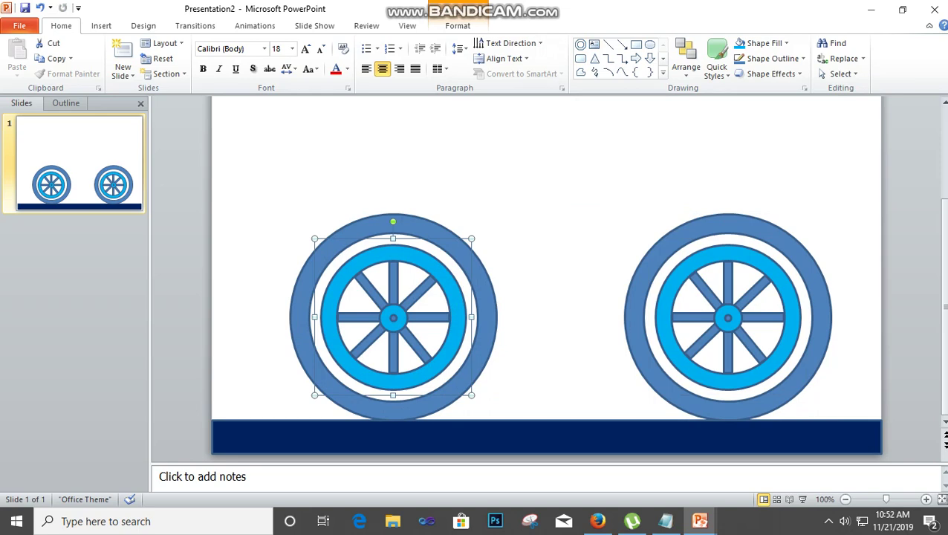
{"action": "left_click", "coordinate": [300, 327], "text": "shift"}
{"action": "key", "text": "Left"}
{"action": "key", "text": "Left"}
{"action": "key", "text": "Left"}
{"action": "key", "text": "Left"}
{"action": "key", "text": "Left"}
{"action": "key", "text": "Left"}
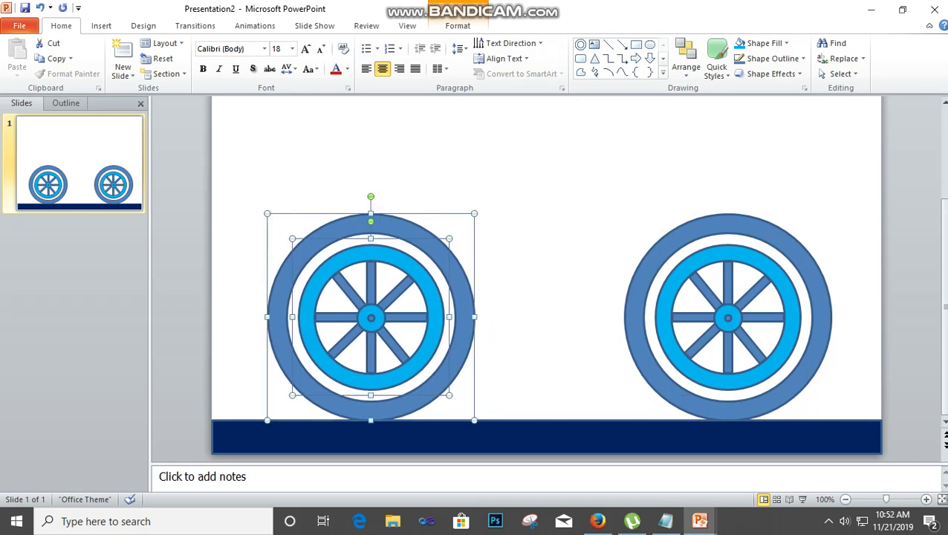
{"action": "key", "text": "Escape"}
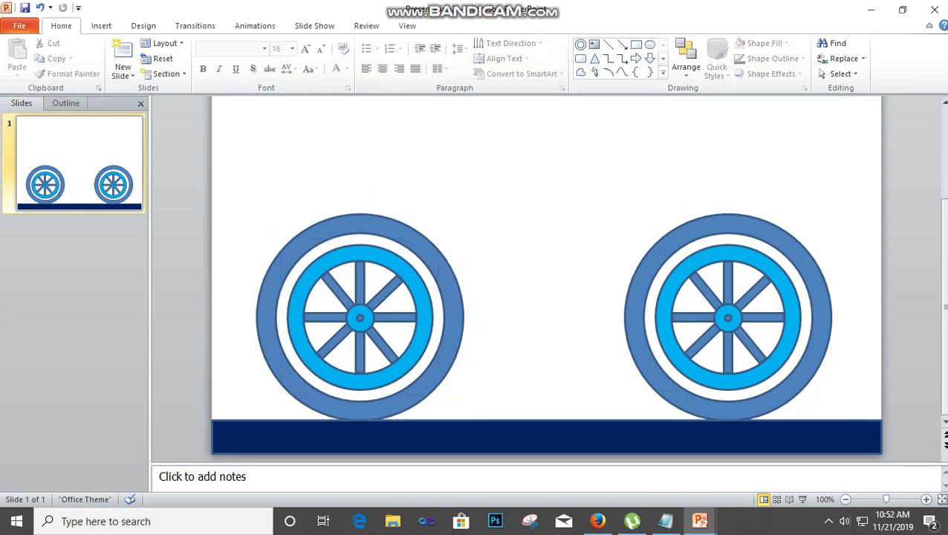
Draw a small donut midway between the two wheels, align it with the hubs' height, and shrink its hole
{"action": "left_click", "coordinate": [580, 45]}
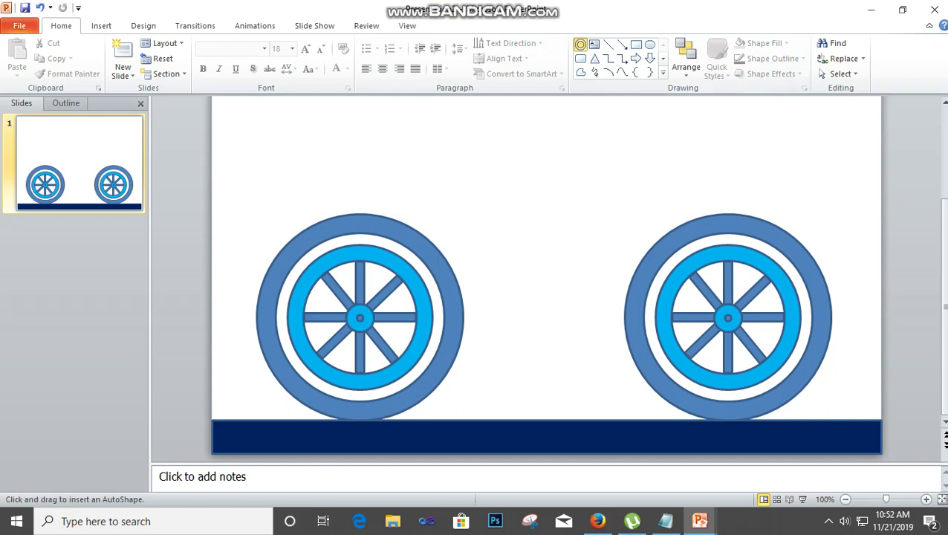
{"action": "left_click_drag", "start_coordinate": [510, 310], "coordinate": [554, 355]}
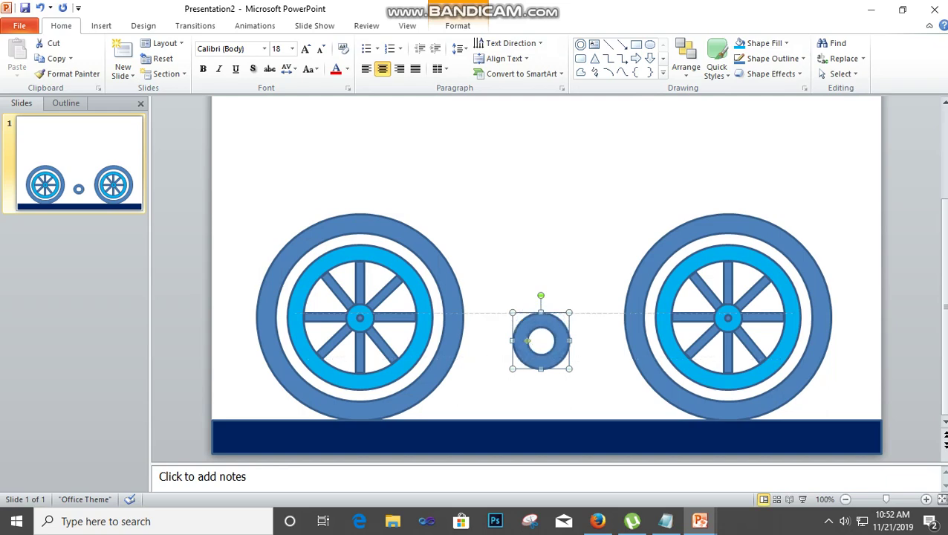
{"action": "left_click_drag", "start_coordinate": [541, 322], "coordinate": [541, 298]}
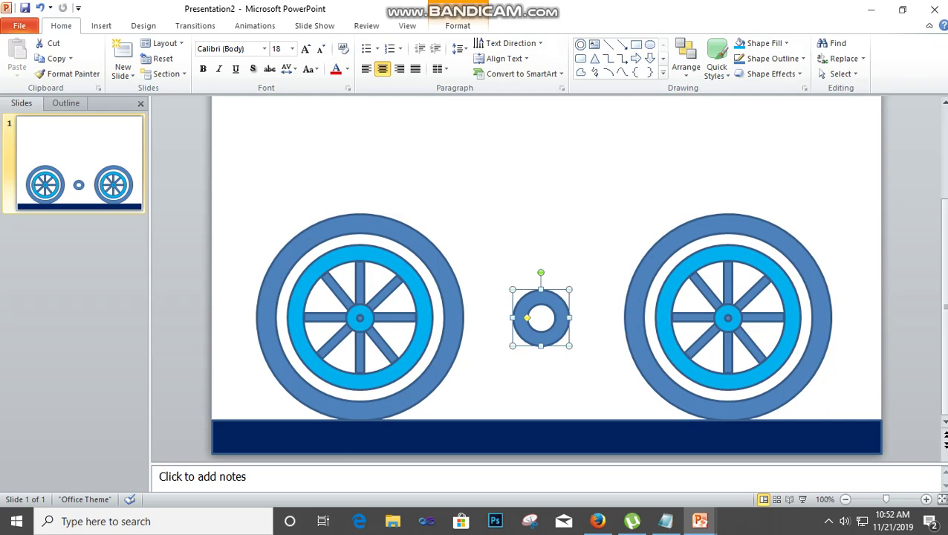
{"action": "left_click_drag", "start_coordinate": [526, 318], "coordinate": [532, 318]}
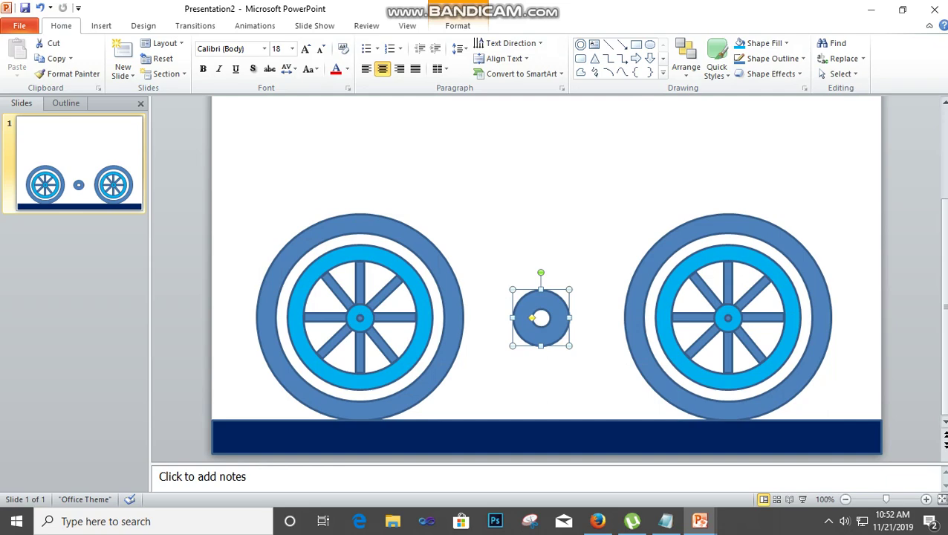
{"action": "left_click", "coordinate": [828, 521]}
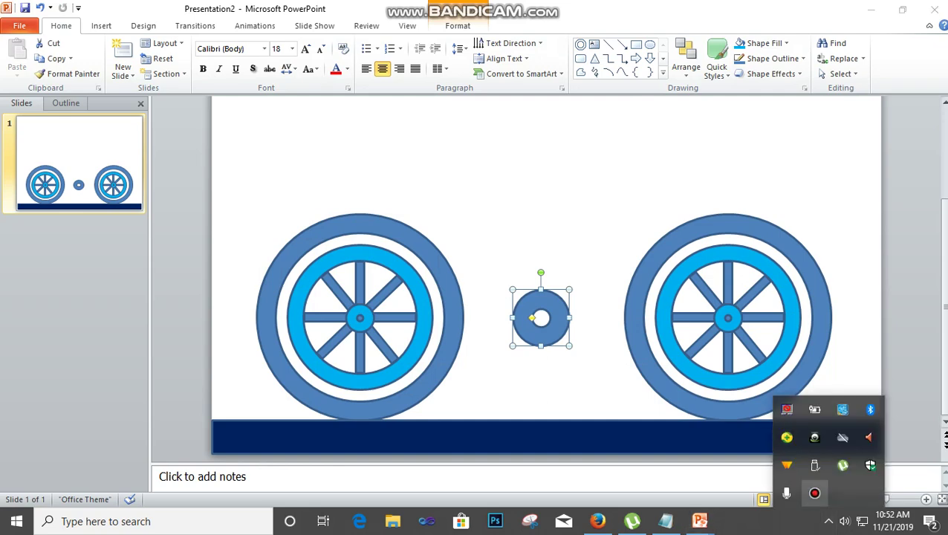
{"action": "left_click", "coordinate": [815, 493]}
{"action": "left_click", "coordinate": [858, 104]}
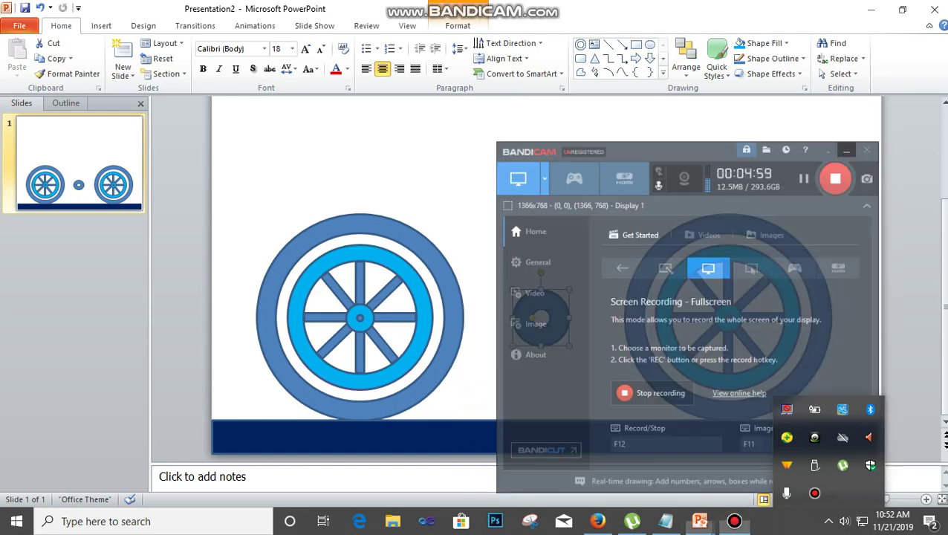
{"action": "left_click", "coordinate": [908, 356]}
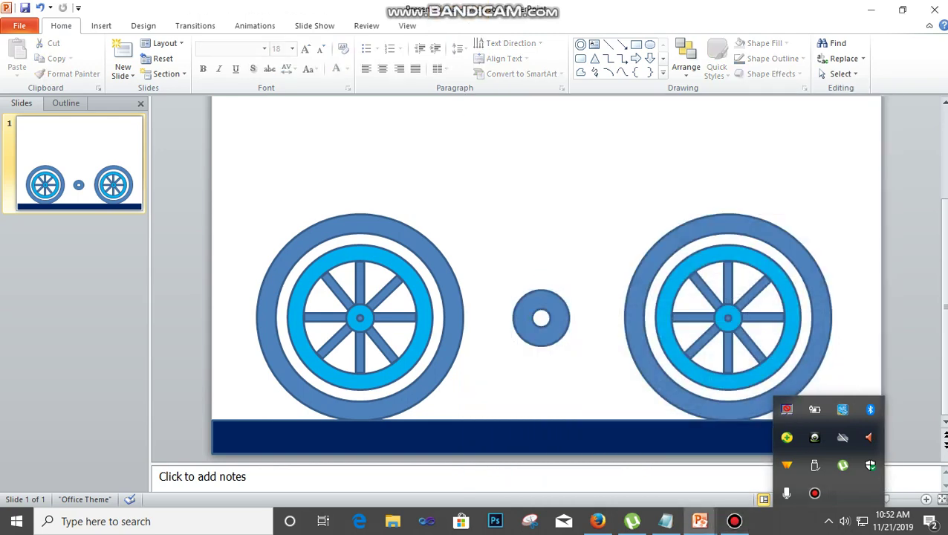
{"action": "left_click", "coordinate": [553, 332]}
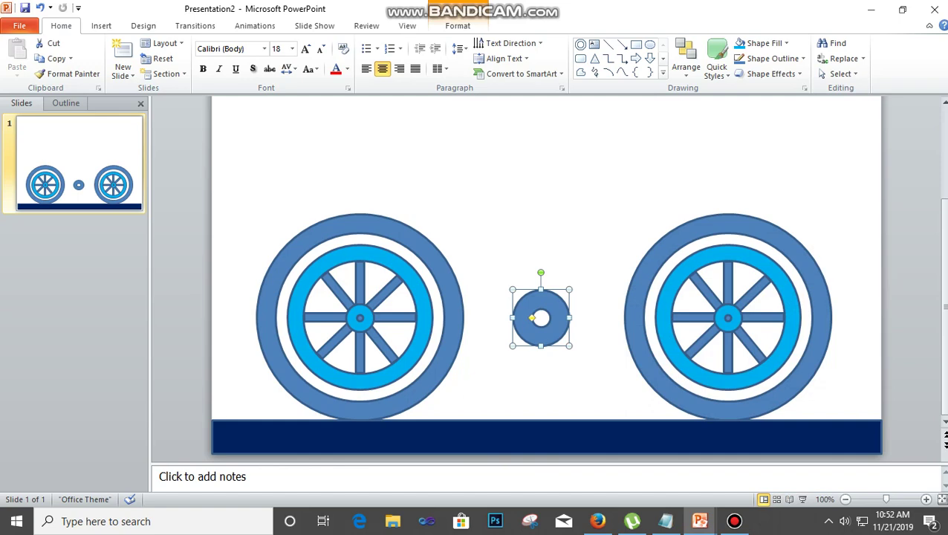
Draw a small vertical rectangle bridging the right wheel's tire and inner ring at the top, and place a duplicate at the bottom
{"action": "left_click", "coordinate": [636, 333]}
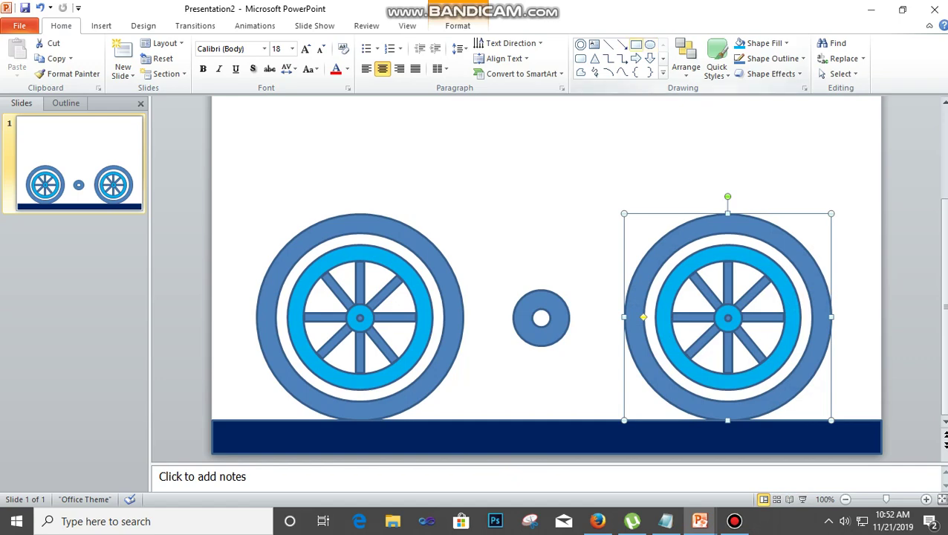
{"action": "left_click", "coordinate": [636, 44]}
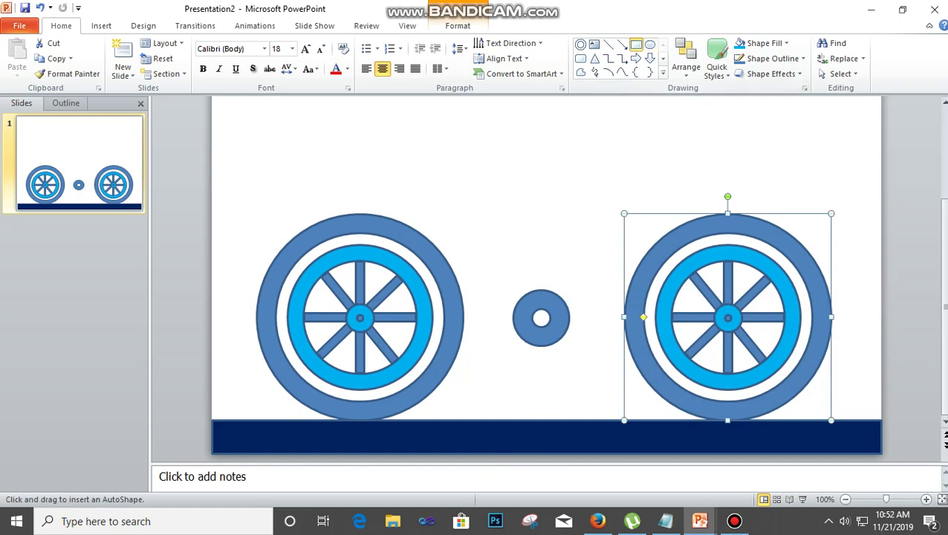
{"action": "left_click_drag", "start_coordinate": [725, 232], "coordinate": [732, 244]}
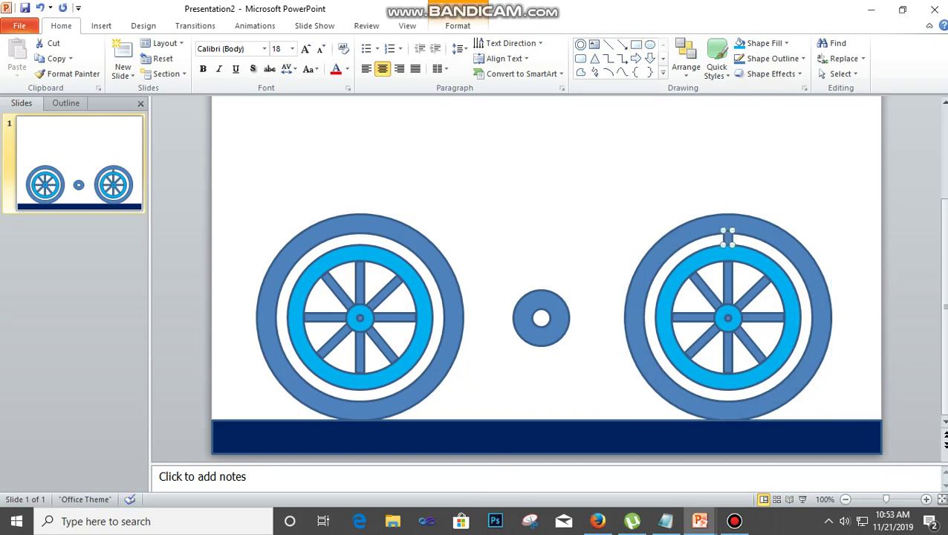
{"action": "key", "text": "ctrl+d"}
{"action": "left_click_drag", "start_coordinate": [738, 248], "coordinate": [728, 395]}
Add small horizontal rectangles bridging the tire and inner ring on both sides of the right wheel, nudging the left one into place
{"action": "left_click", "coordinate": [636, 44]}
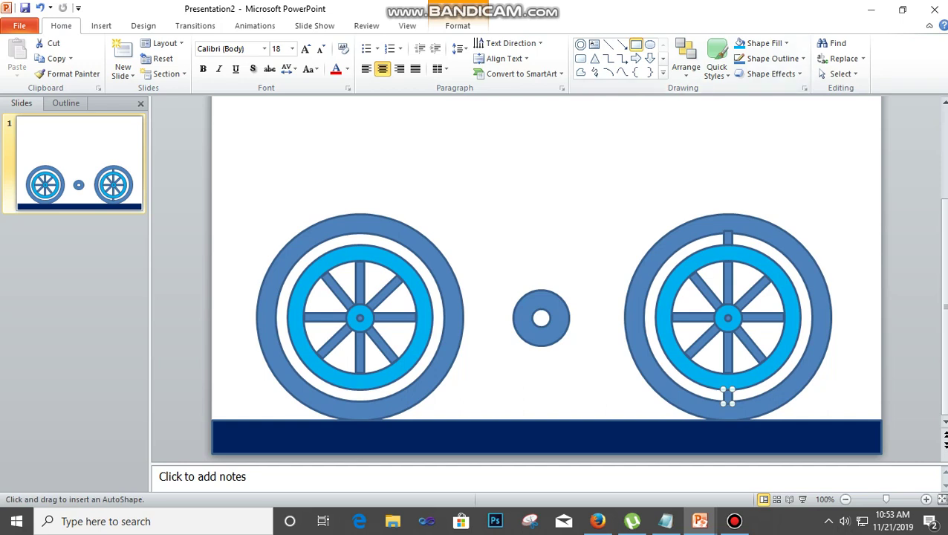
{"action": "left_click_drag", "start_coordinate": [800, 315], "coordinate": [649, 317]}
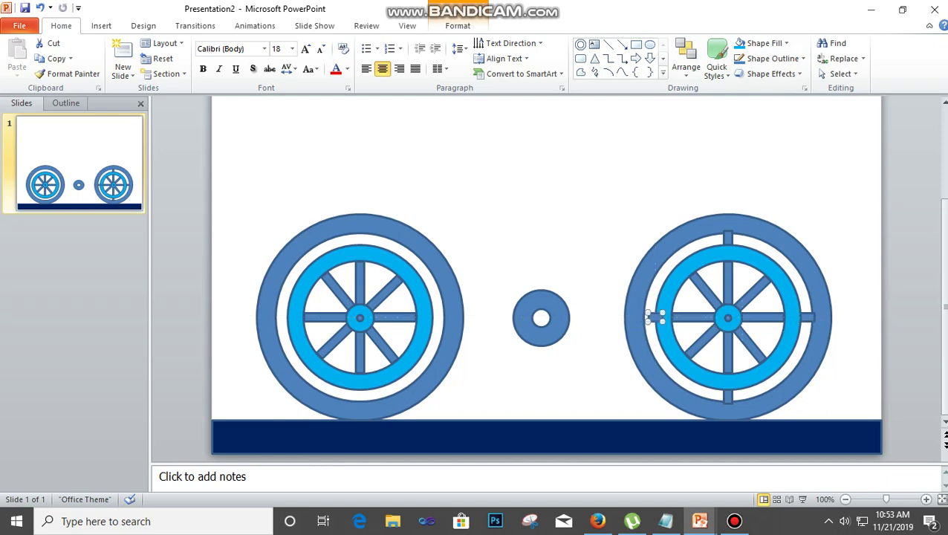
{"action": "key", "text": "Left"}
{"action": "key", "text": "Left"}
{"action": "key", "text": "Escape"}
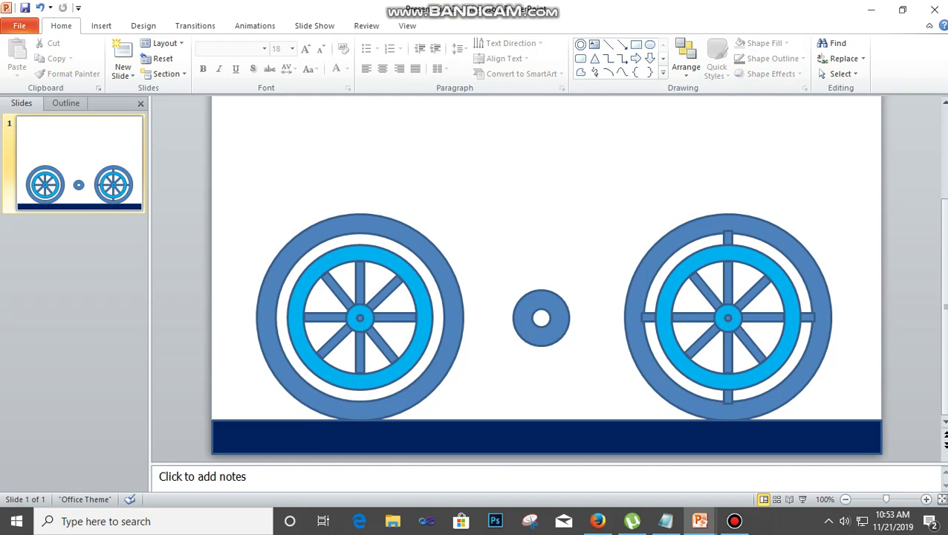
Group the right wheel's four small connector rectangles with its outer tire ring
{"action": "left_click", "coordinate": [648, 317]}
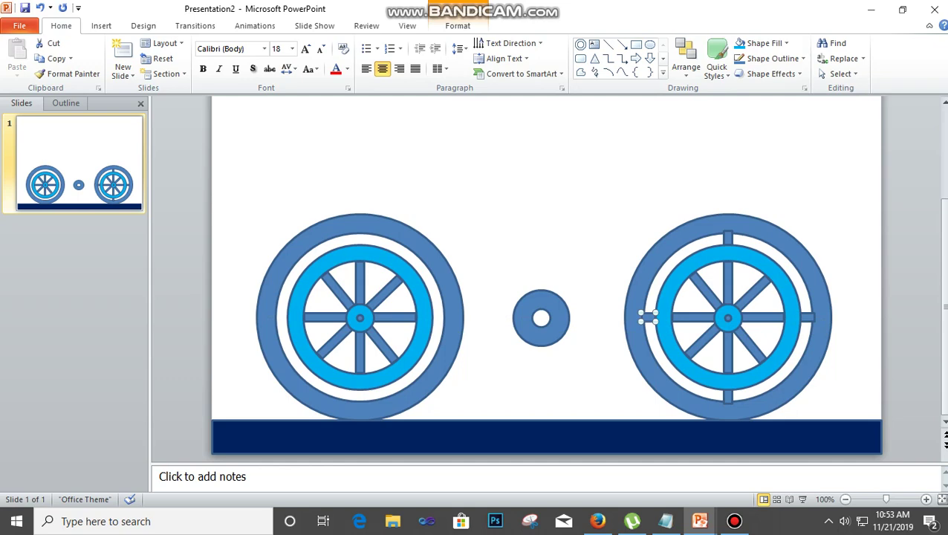
{"action": "left_click", "coordinate": [728, 238], "text": "shift"}
{"action": "left_click", "coordinate": [807, 317], "text": "shift"}
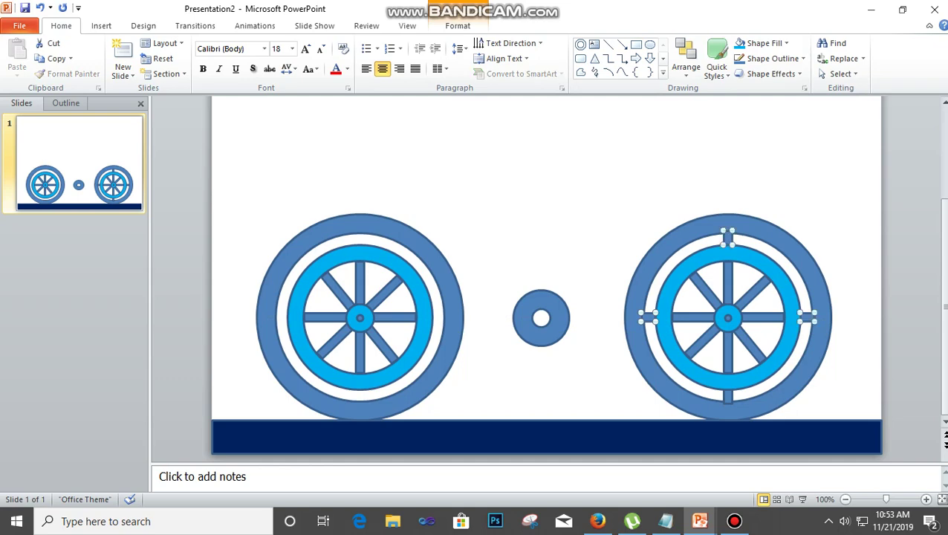
{"action": "left_click", "coordinate": [728, 397], "text": "shift"}
{"action": "left_click", "coordinate": [729, 411], "text": "shift"}
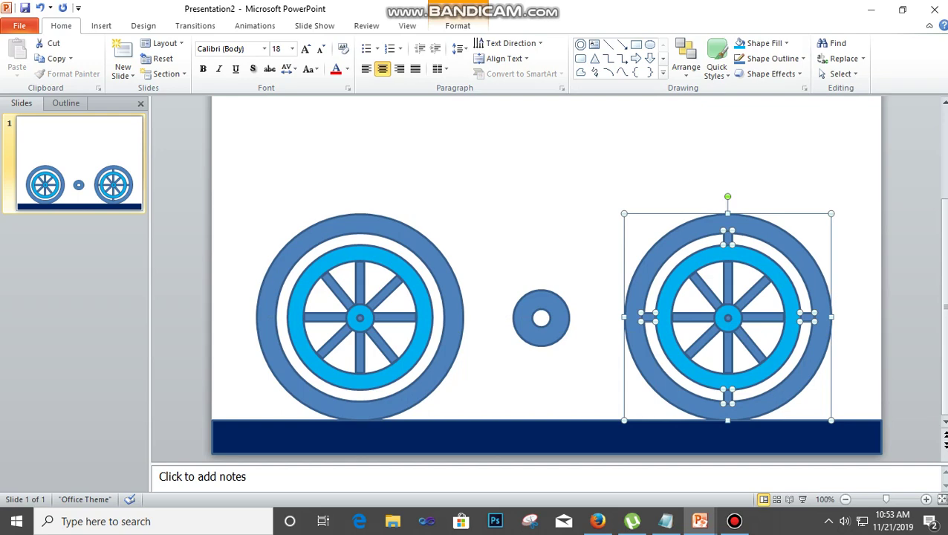
{"action": "key", "text": "ctrl+g"}
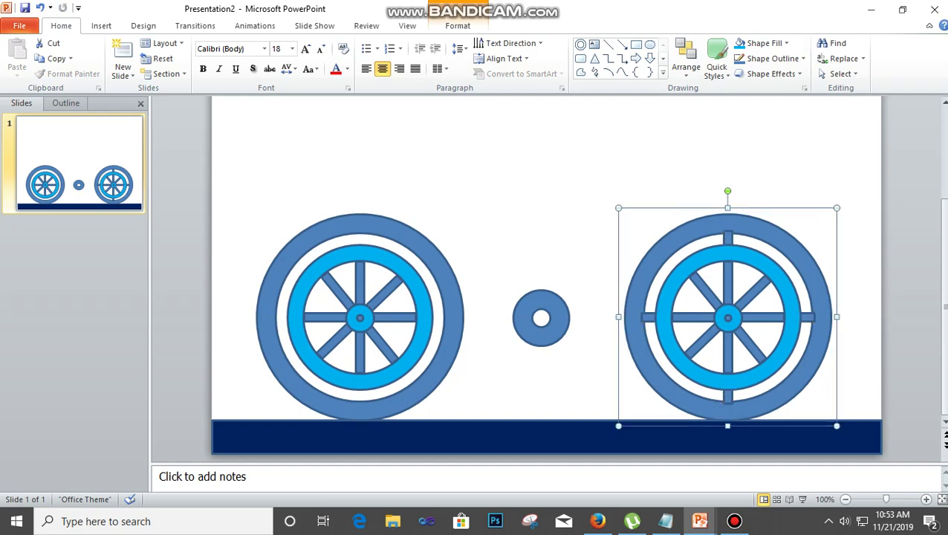
Add four small rectangles bridging the left wheel's tire and inner ring at the top, bottom and both sides
{"action": "left_click", "coordinate": [360, 411]}
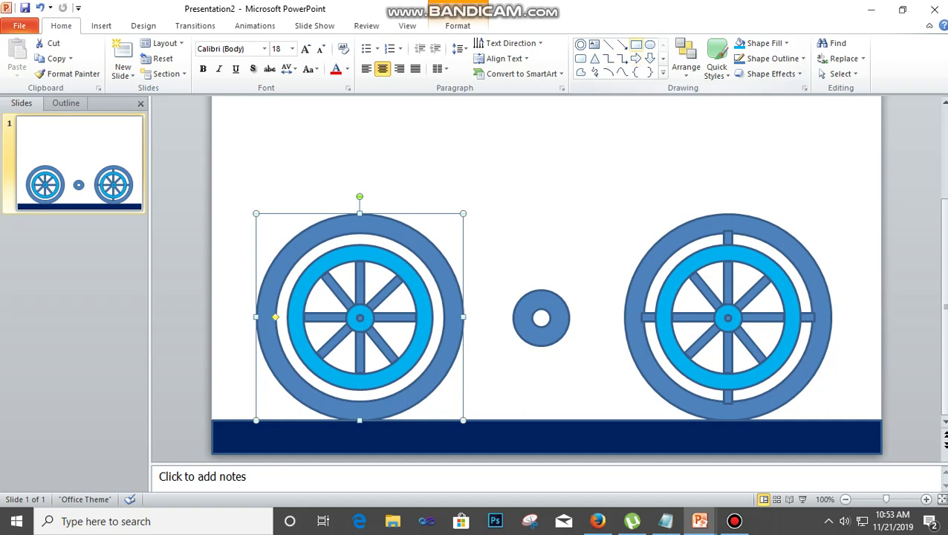
{"action": "left_click", "coordinate": [636, 44]}
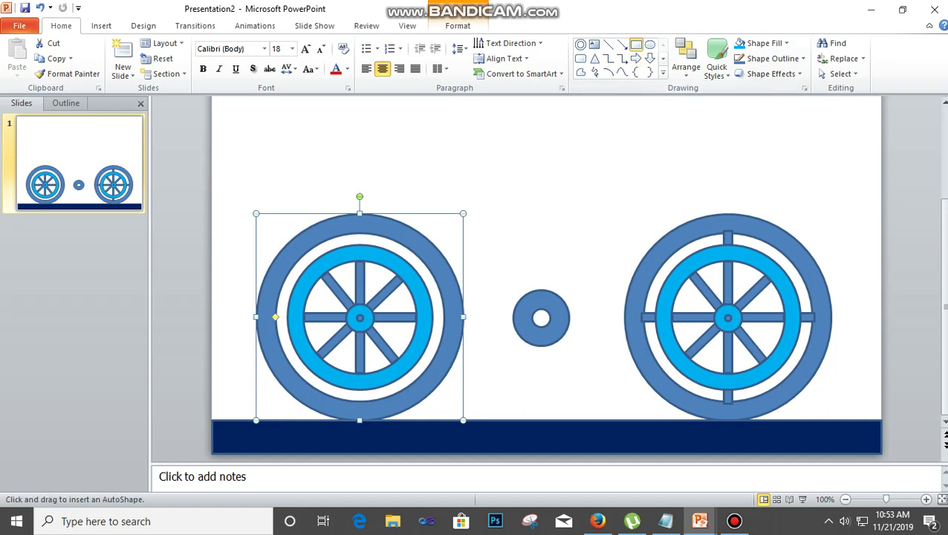
{"action": "left_click_drag", "start_coordinate": [354, 230], "coordinate": [359, 394]}
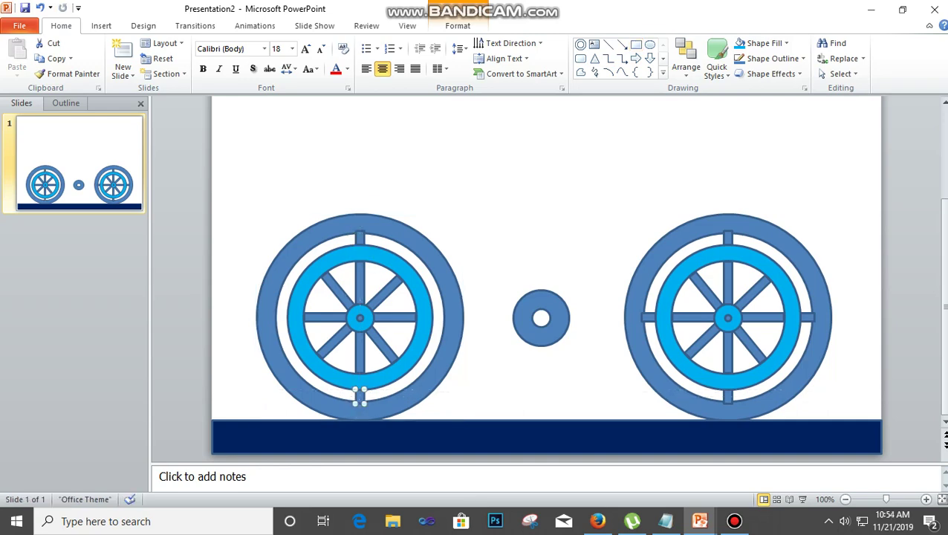
{"action": "left_click", "coordinate": [636, 45]}
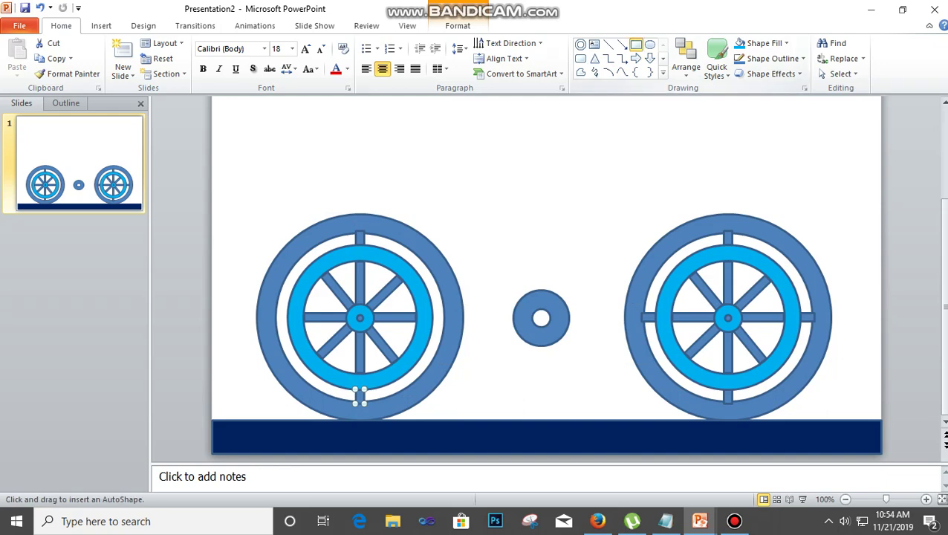
{"action": "mouse_move", "coordinate": [432, 313]}
{"action": "left_mouse_down"}
{"action": "mouse_move", "coordinate": [450, 327]}
{"action": "mouse_move", "coordinate": [279, 317]}
{"action": "left_mouse_up"}
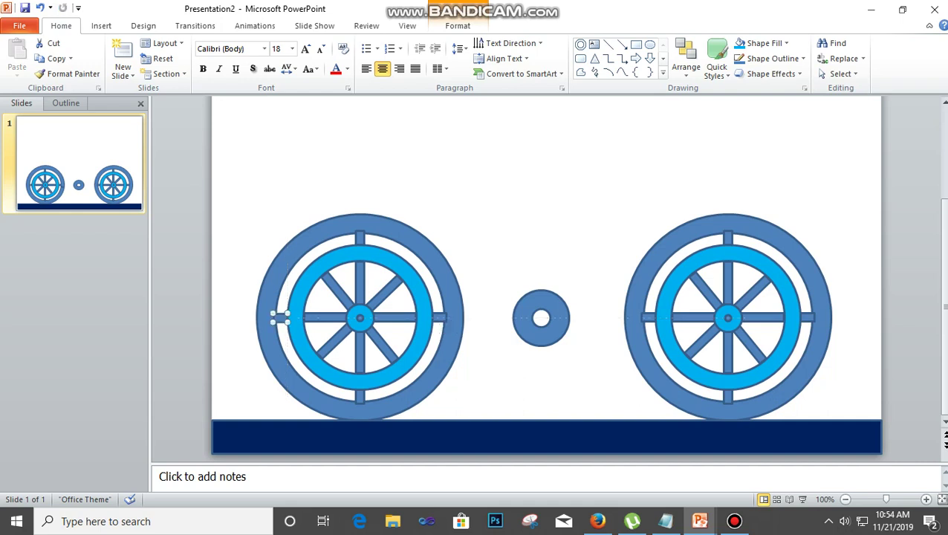
Group the left wheel's four small connector rectangles with its outer tire ring
{"action": "left_click", "coordinate": [359, 237], "text": "shift"}
{"action": "left_click", "coordinate": [439, 318], "text": "shift"}
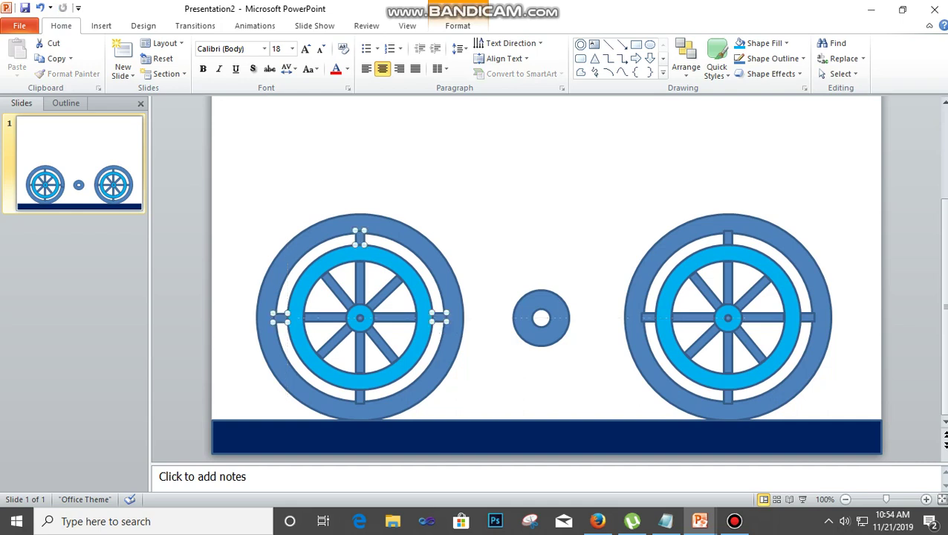
{"action": "left_click", "coordinate": [359, 397], "text": "shift"}
{"action": "left_click", "coordinate": [370, 411], "text": "shift"}
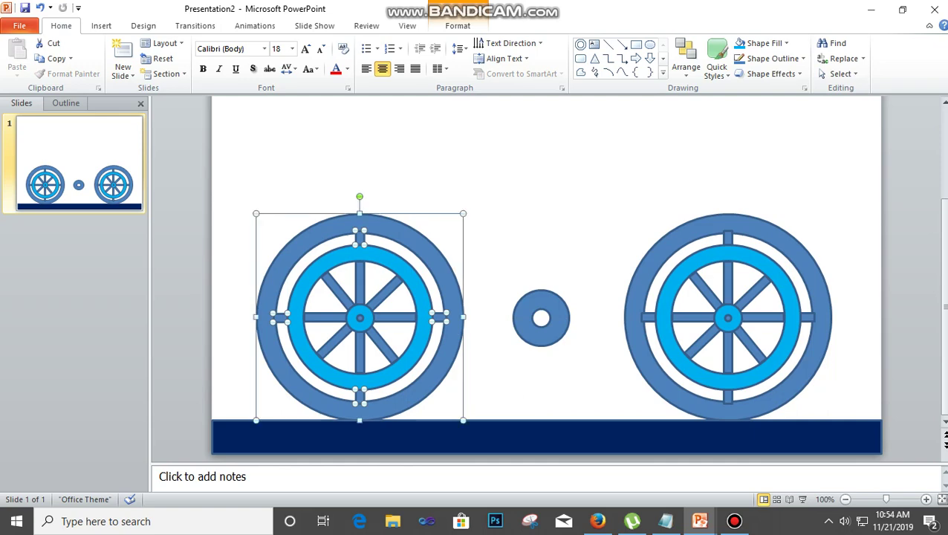
{"action": "key", "text": "ctrl+g"}
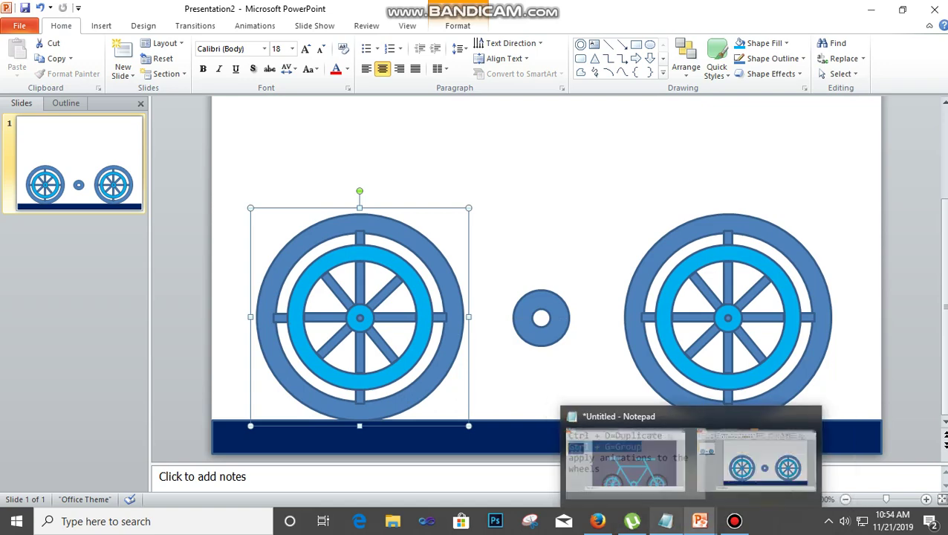
Check the wheel animation note in Notepad, and add a Spin emphasis animation to the right wheel's tire group and its inner wheel group
{"action": "left_click", "coordinate": [665, 521]}
{"action": "left_click_drag", "start_coordinate": [232, 297], "coordinate": [19, 223]}
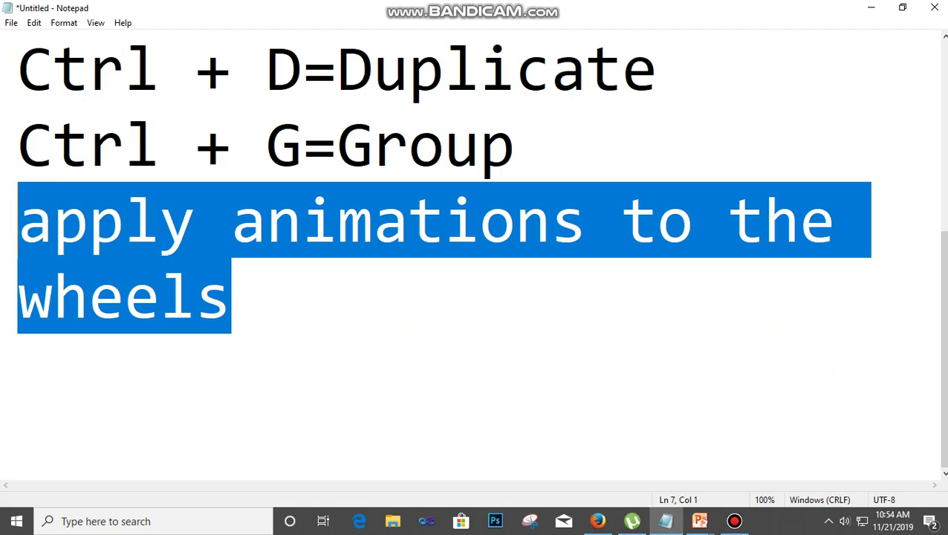
{"action": "left_click", "coordinate": [870, 7]}
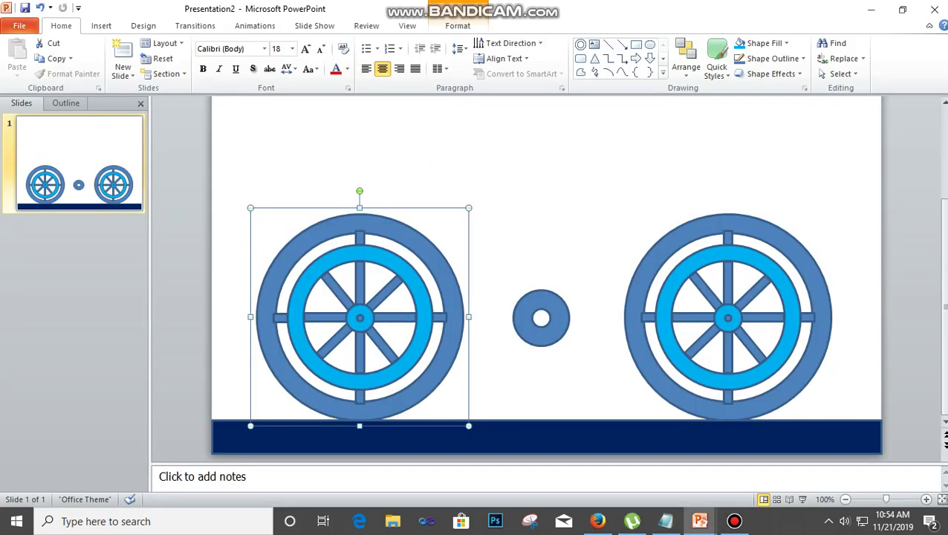
{"action": "left_click", "coordinate": [728, 318]}
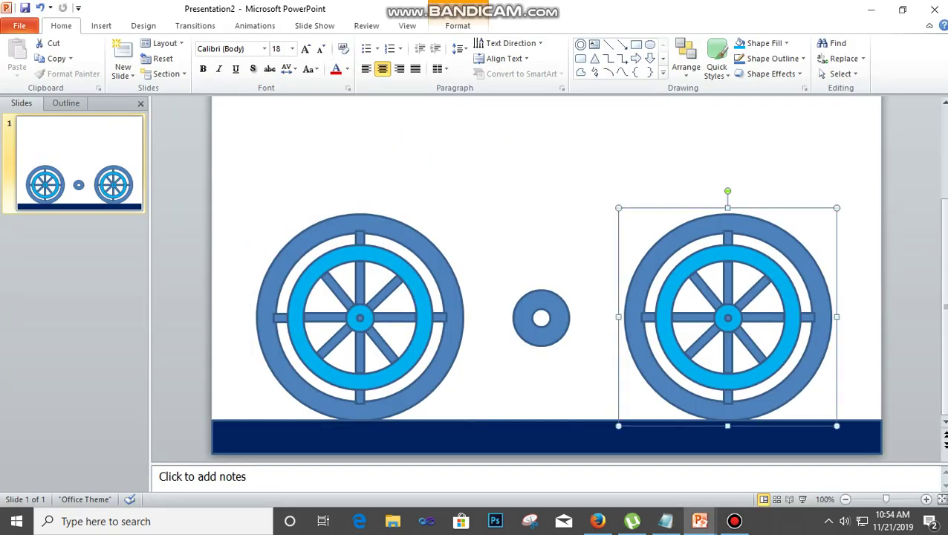
{"action": "left_click", "coordinate": [254, 26]}
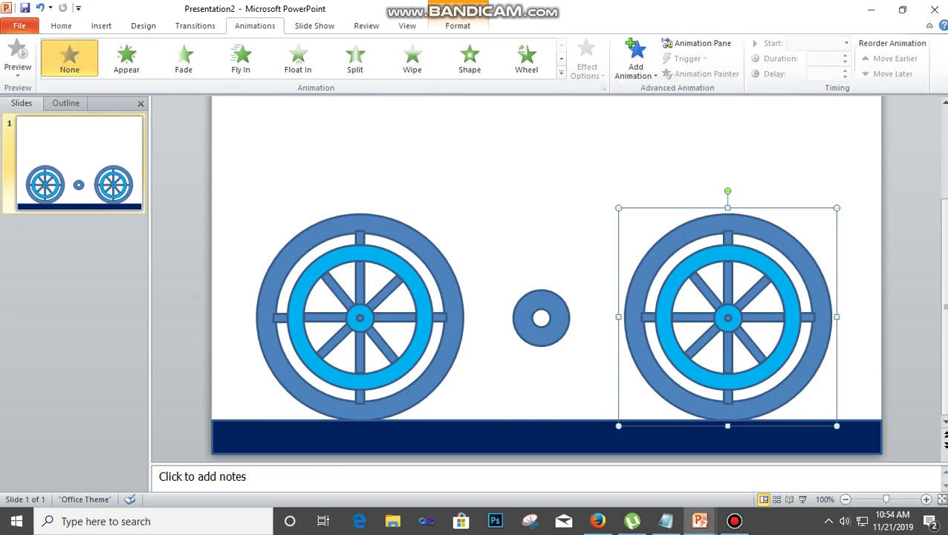
{"action": "left_click", "coordinate": [635, 59]}
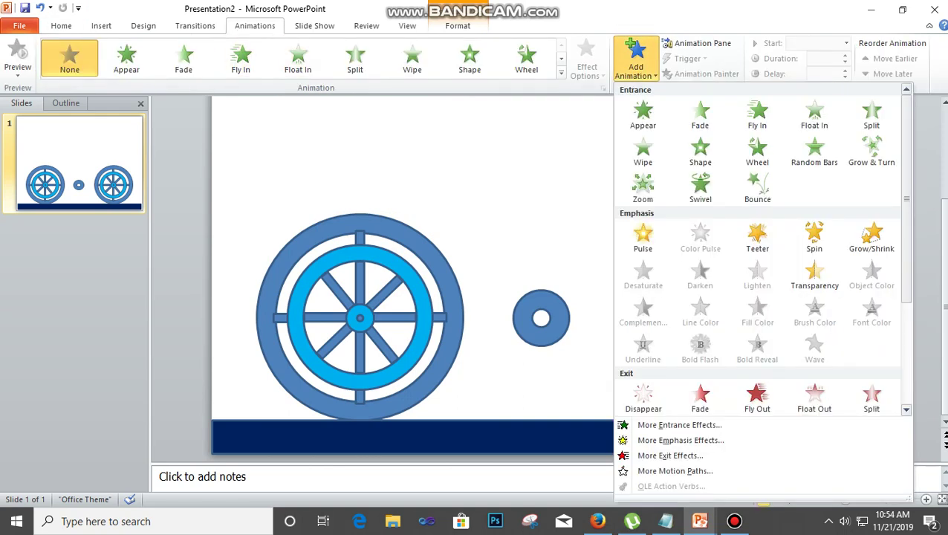
{"action": "left_click", "coordinate": [814, 236]}
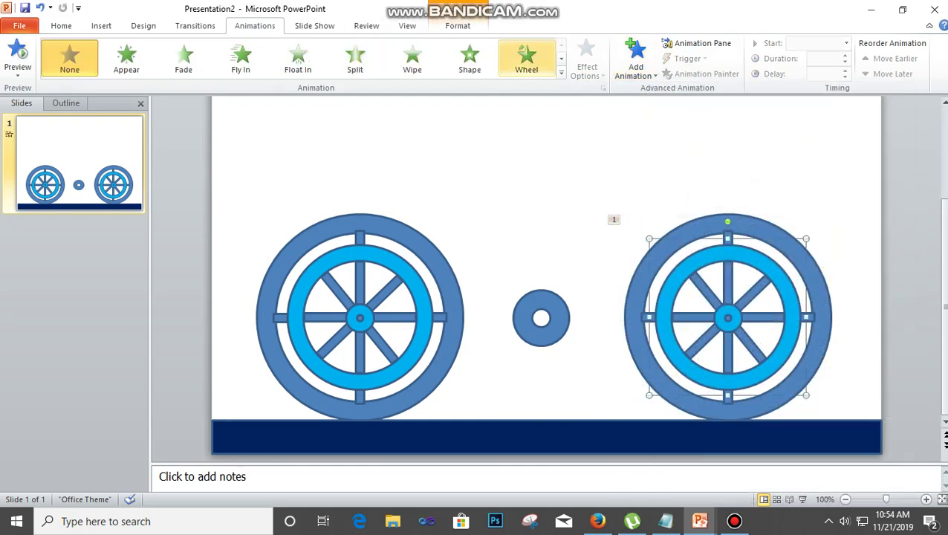
{"action": "left_click", "coordinate": [635, 59]}
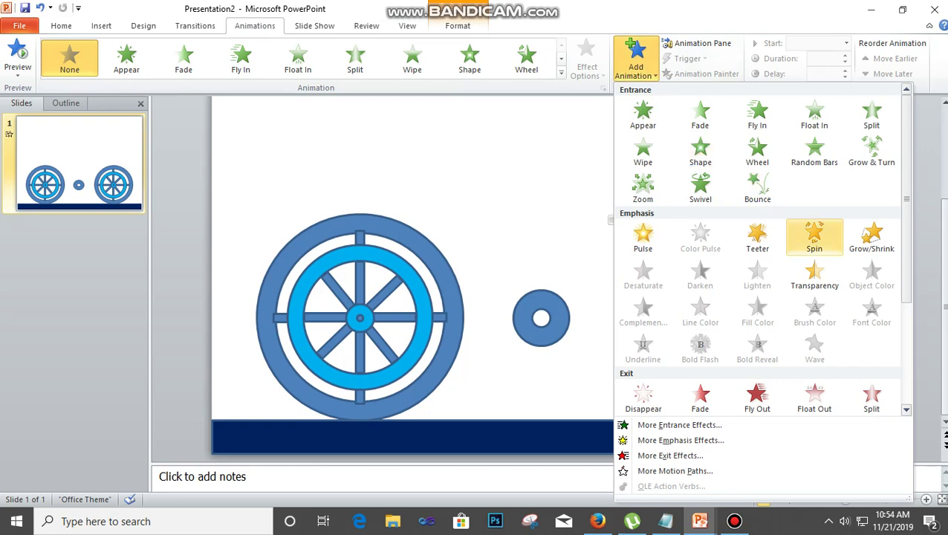
{"action": "left_click", "coordinate": [814, 237]}
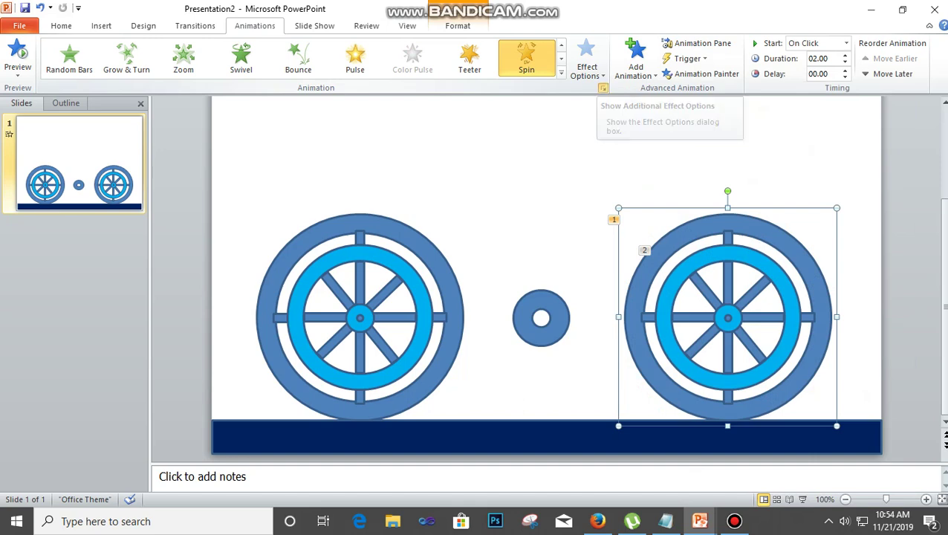
Set the Spin animation of the right wheel's tire group to repeat Until End of Slide
{"action": "left_click", "coordinate": [602, 88]}
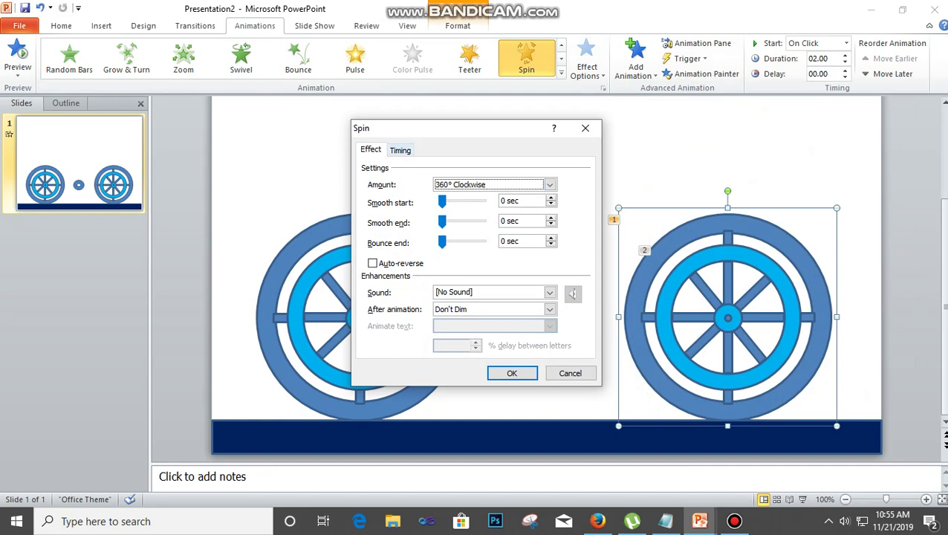
{"action": "key", "text": "ctrl+Tab"}
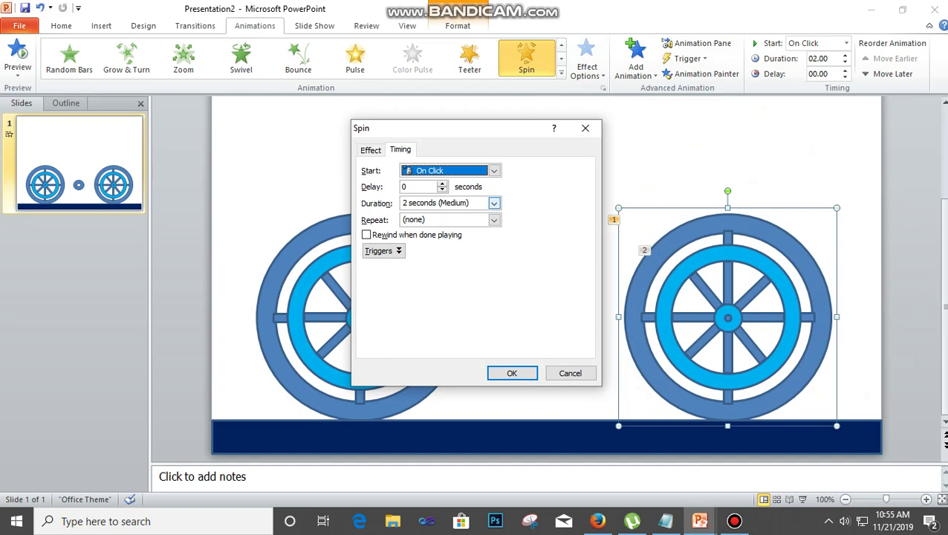
{"action": "left_click", "coordinate": [493, 219]}
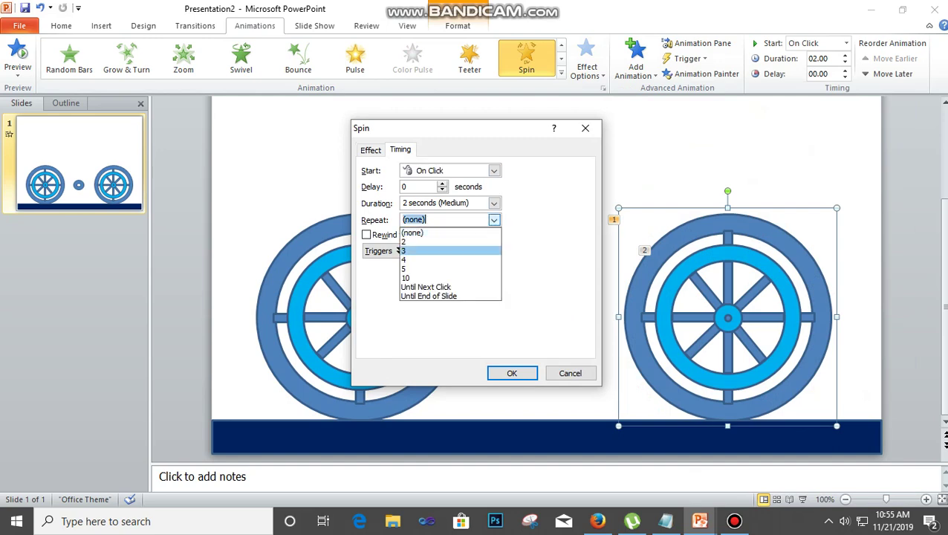
{"action": "left_click", "coordinate": [445, 296]}
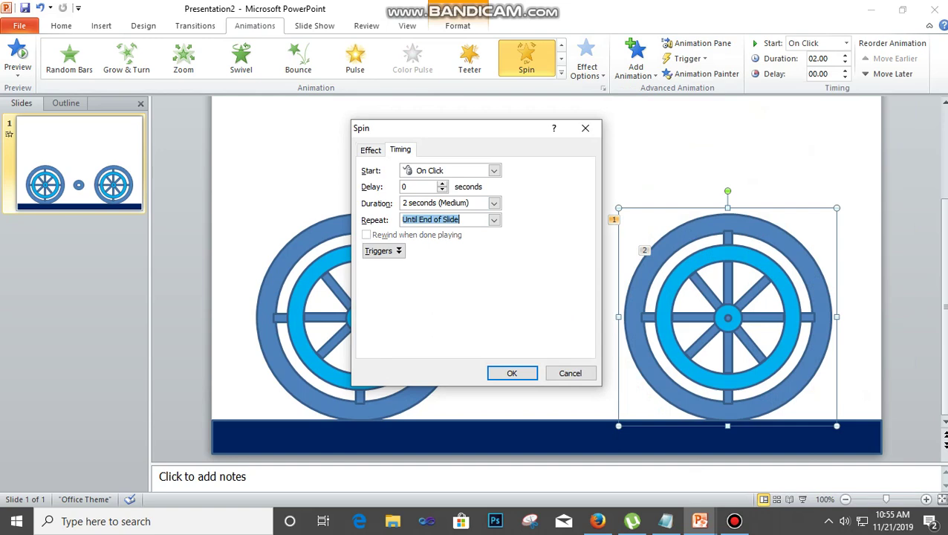
{"action": "left_click", "coordinate": [512, 372]}
Set the right wheel's inner group Spin to Counterclockwise, with a duration of 0.5 seconds (Very Fast), repeating Until End of Slide
{"action": "left_click", "coordinate": [727, 317]}
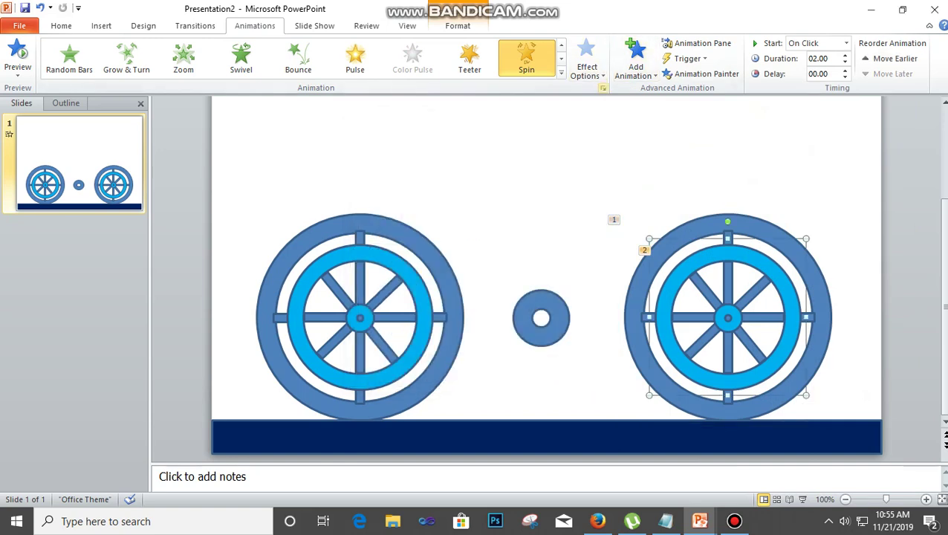
{"action": "left_click", "coordinate": [602, 87]}
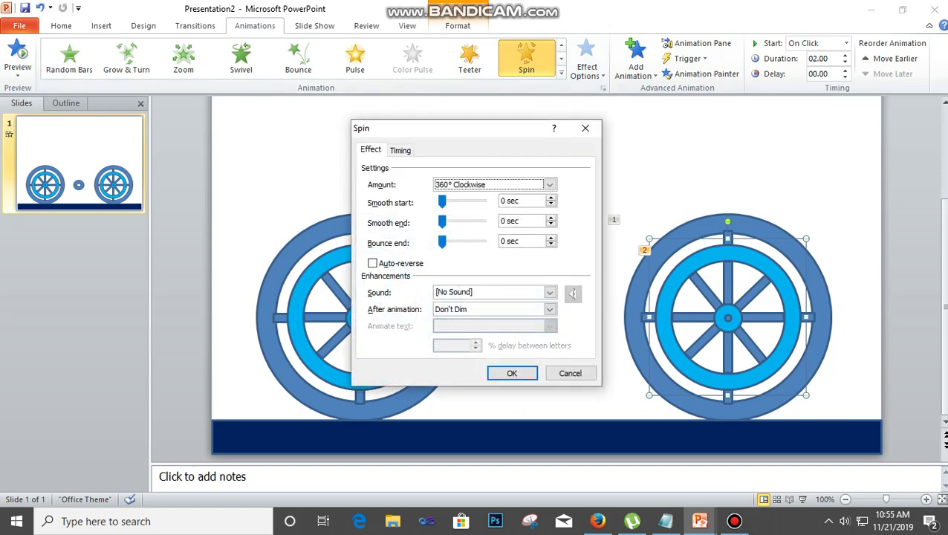
{"action": "left_click", "coordinate": [549, 184]}
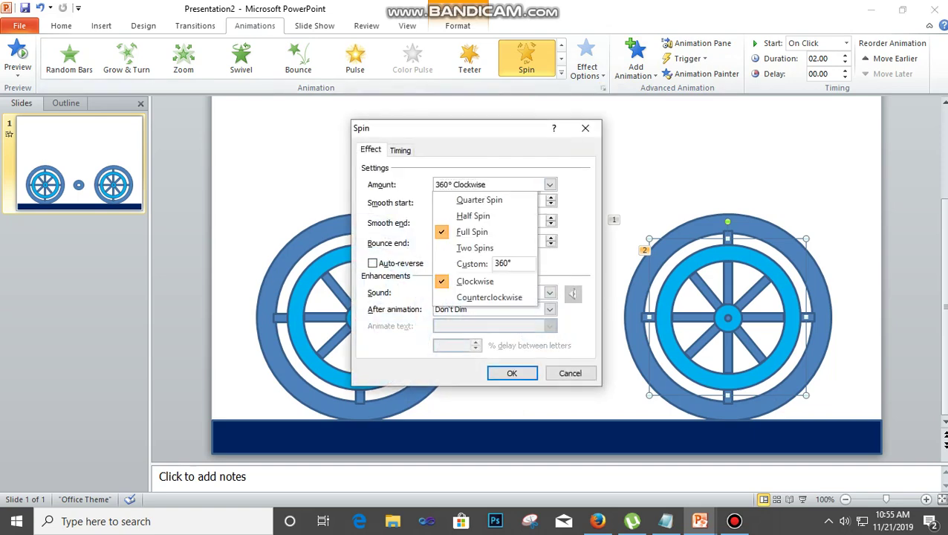
{"action": "left_click", "coordinate": [489, 297]}
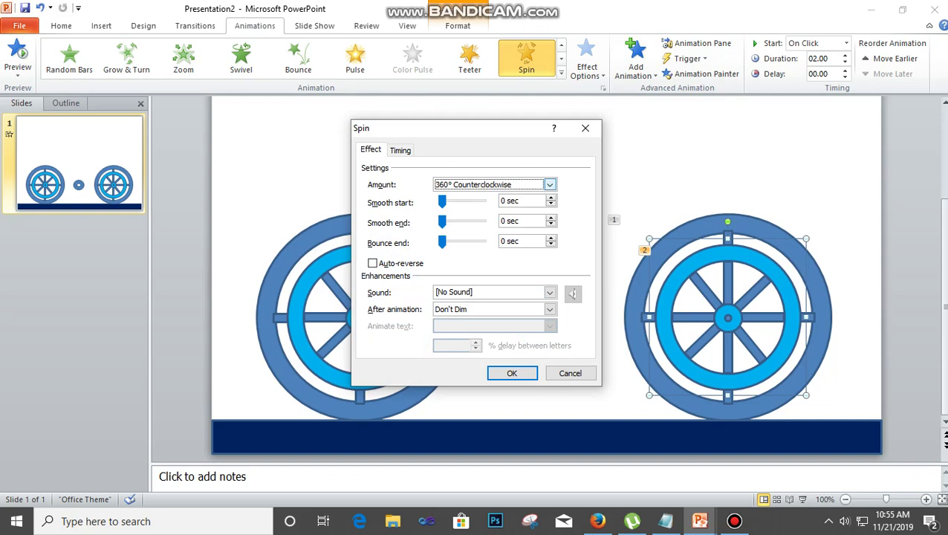
{"action": "left_click", "coordinate": [400, 150]}
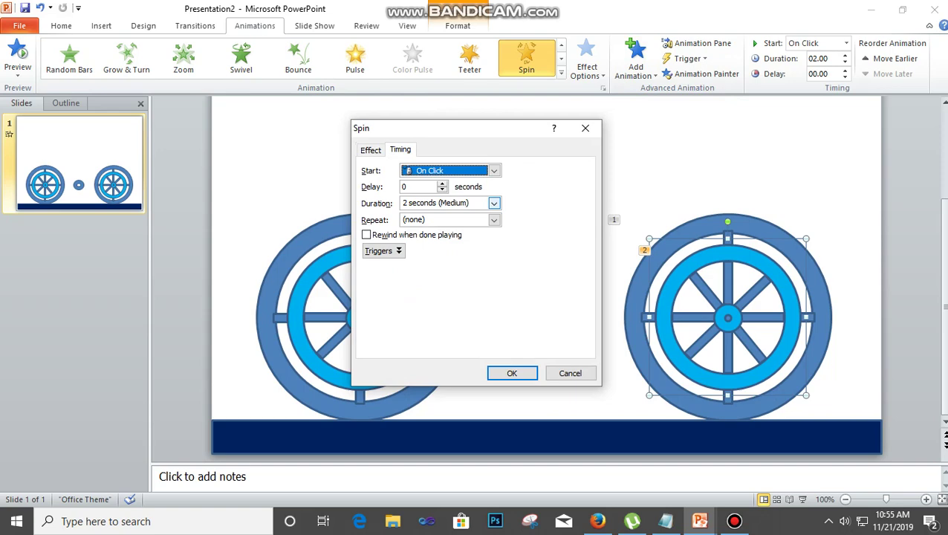
{"action": "left_click", "coordinate": [493, 203]}
{"action": "left_click", "coordinate": [439, 252]}
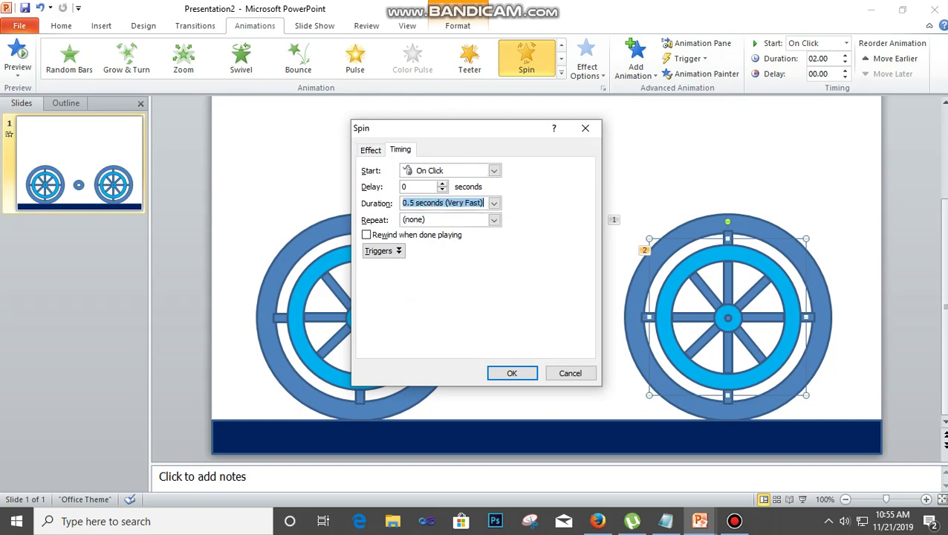
{"action": "left_click", "coordinate": [493, 219]}
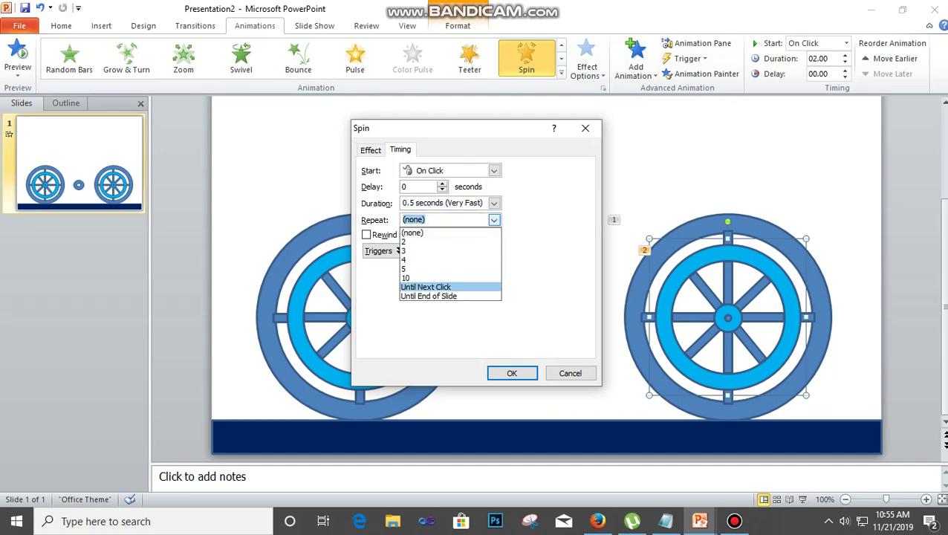
{"action": "left_click", "coordinate": [439, 294]}
{"action": "left_click", "coordinate": [512, 373]}
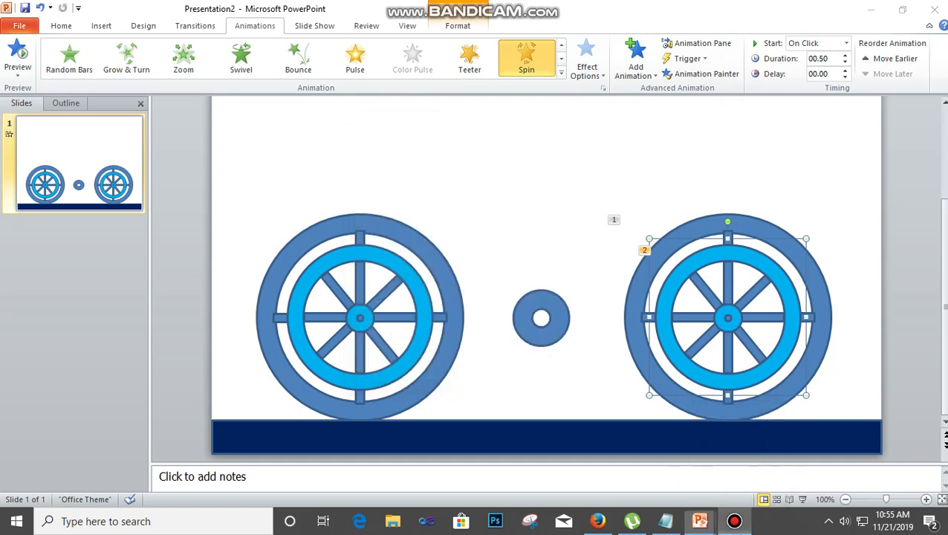
{"action": "left_click", "coordinate": [733, 521]}
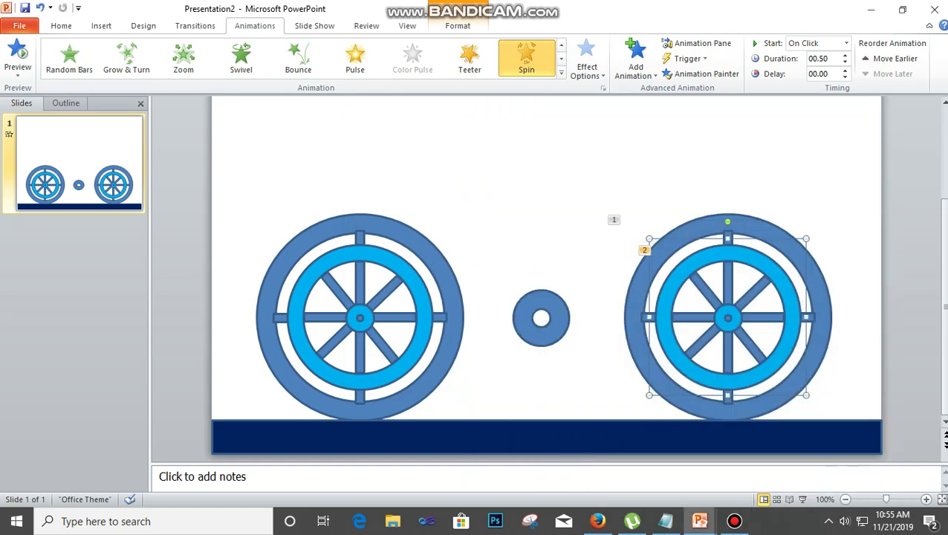
{"action": "left_click", "coordinate": [860, 105]}
Show the Animation Pane and set the right wheel's inner group Spin to Start With Previous
{"action": "left_click", "coordinate": [613, 220]}
{"action": "left_click", "coordinate": [644, 250]}
{"action": "left_click", "coordinate": [698, 43]}
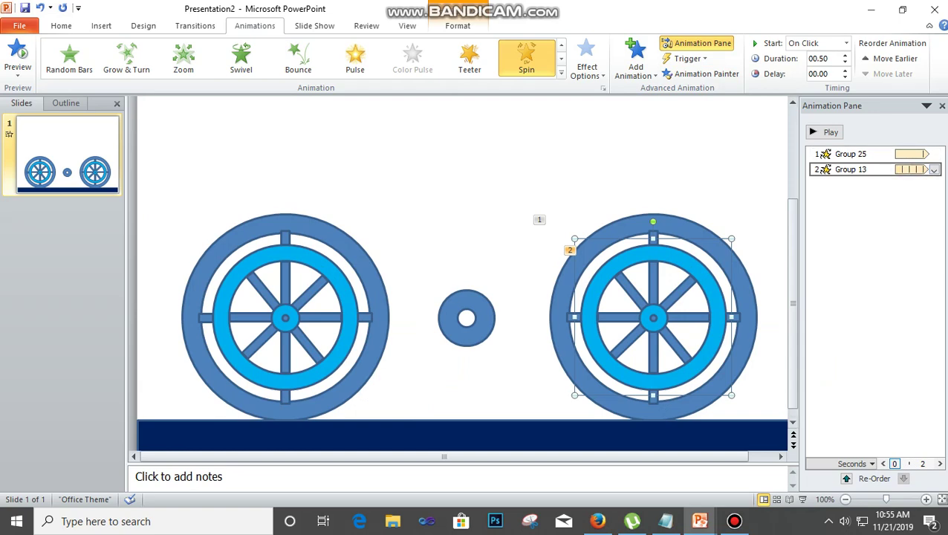
{"action": "left_click", "coordinate": [869, 154]}
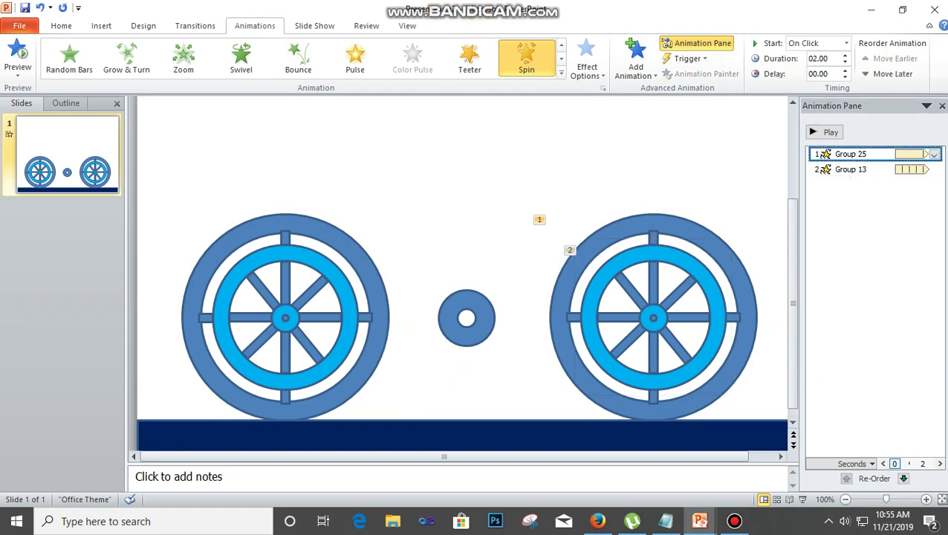
{"action": "left_click", "coordinate": [824, 169]}
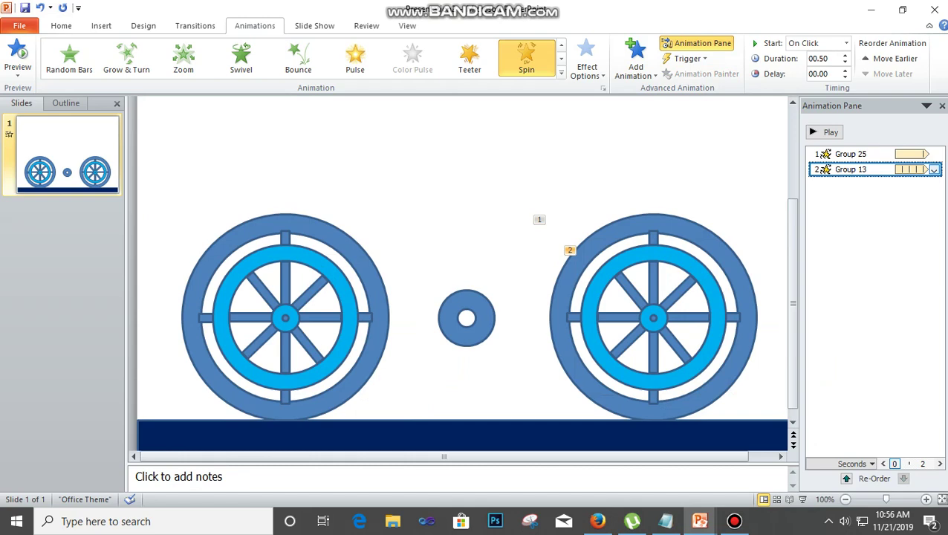
{"action": "left_click", "coordinate": [933, 169]}
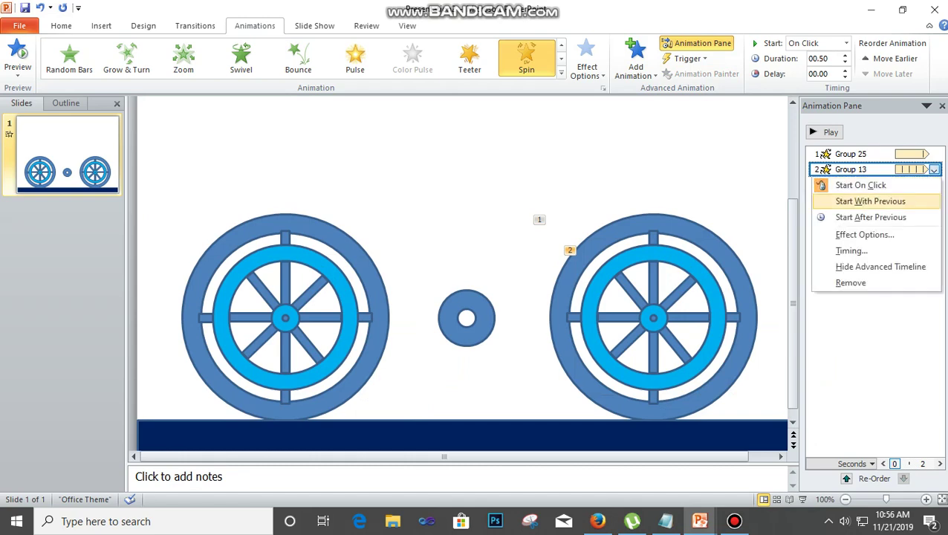
{"action": "left_click", "coordinate": [870, 202]}
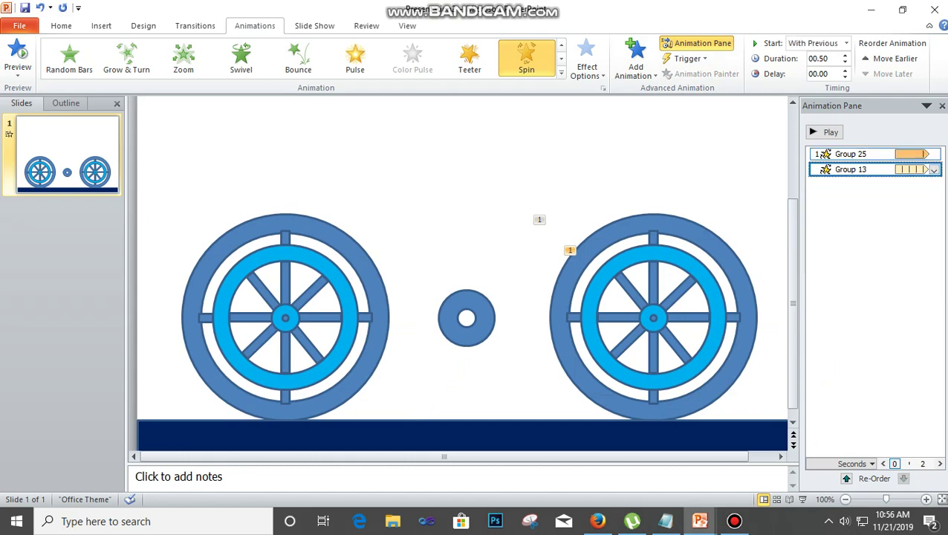
{"action": "left_click", "coordinate": [884, 155]}
{"action": "left_click", "coordinate": [934, 154]}
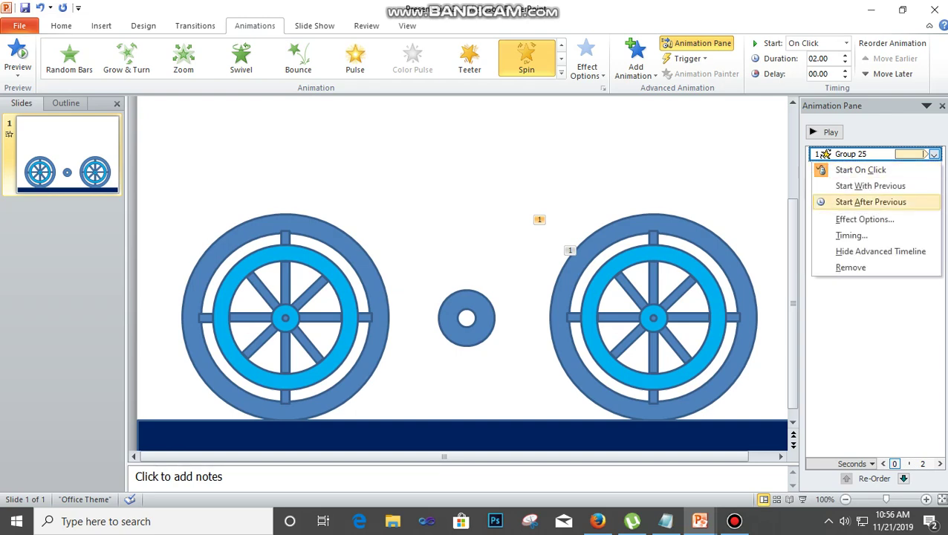
{"action": "left_click", "coordinate": [698, 175]}
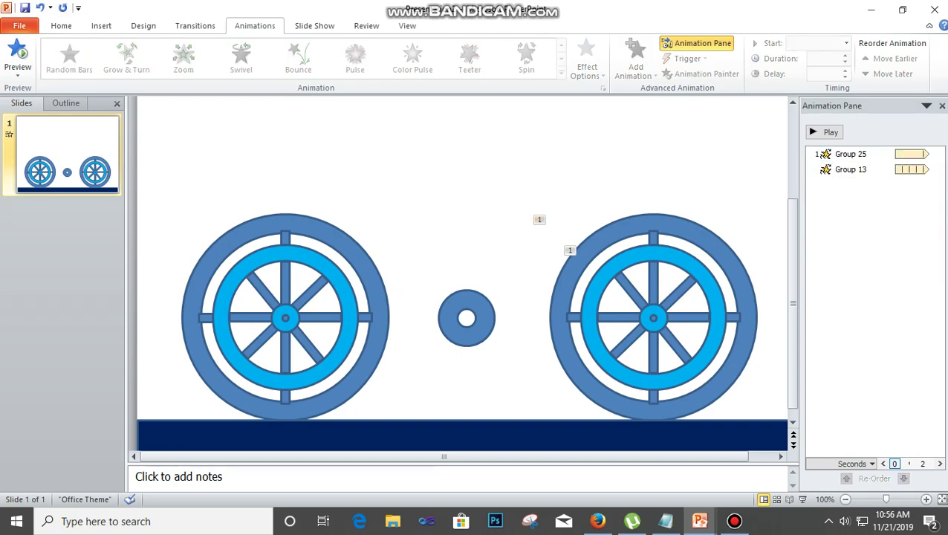
Copy the Spin animations of the right wheel's tire group and inner group onto the matching left wheel groups with Animation Painter
{"action": "left_click", "coordinate": [698, 235]}
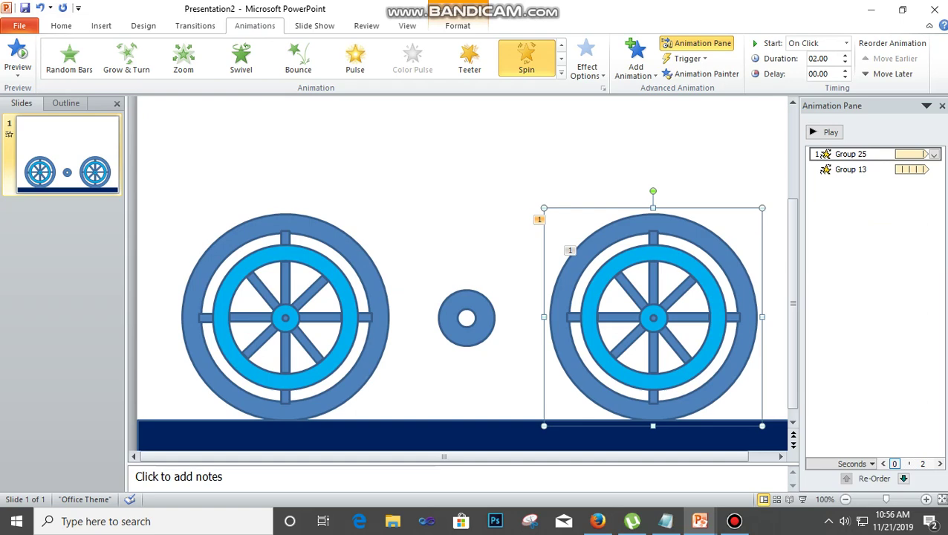
{"action": "left_click", "coordinate": [700, 74]}
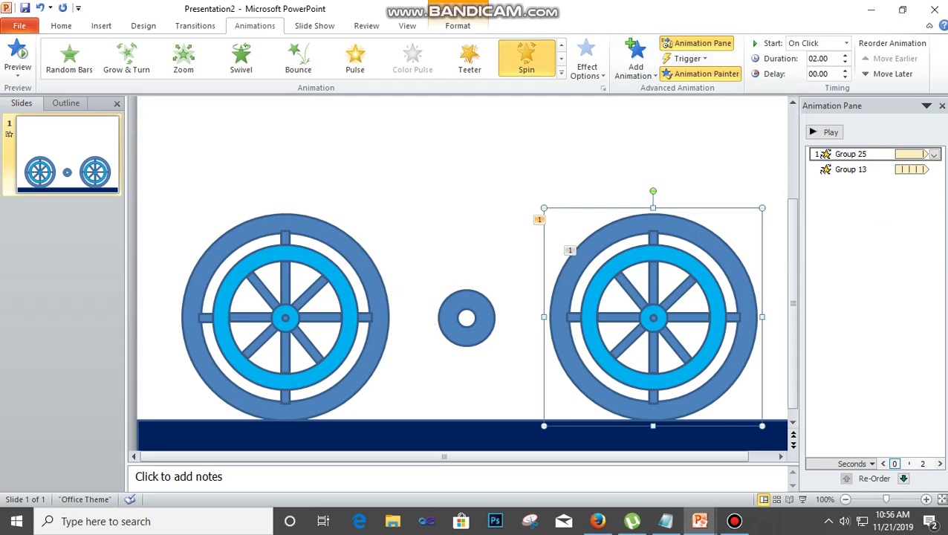
{"action": "left_click", "coordinate": [285, 318]}
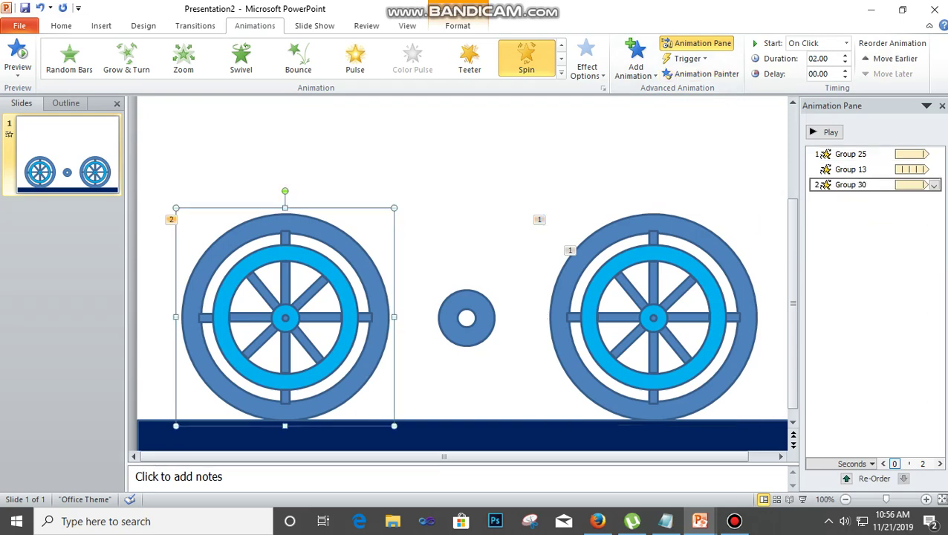
{"action": "left_click", "coordinate": [653, 318]}
{"action": "left_click", "coordinate": [700, 73]}
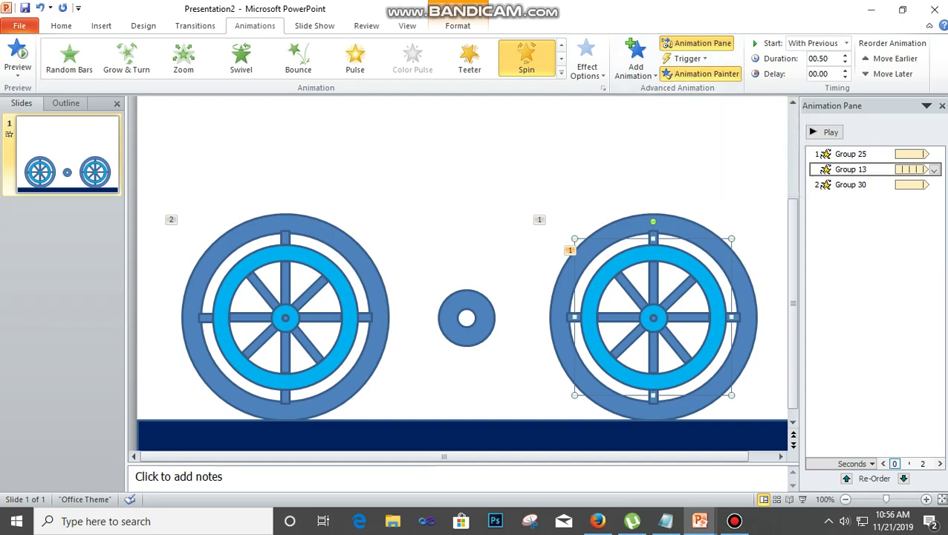
{"action": "left_click", "coordinate": [286, 318]}
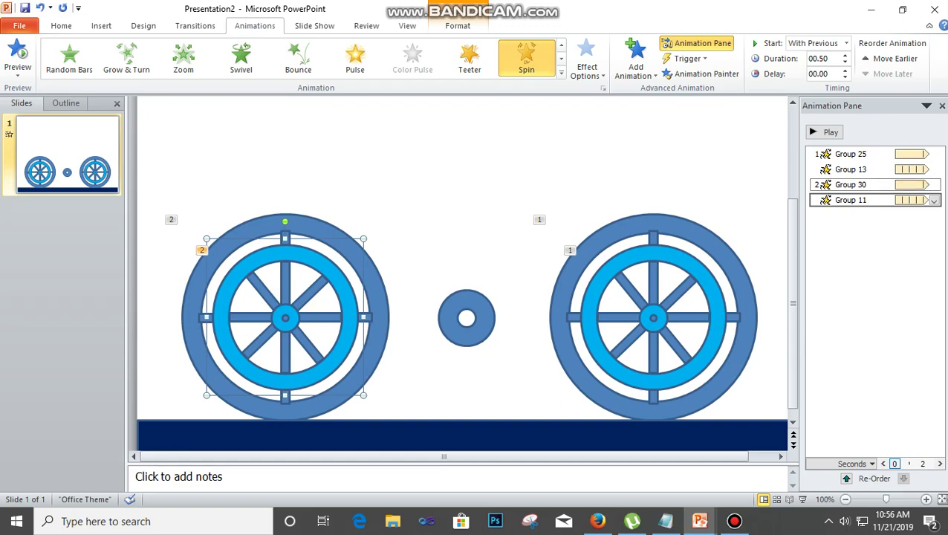
Set the Spin animation of the left wheel's tire group to Start With Previous
{"action": "left_click", "coordinate": [932, 185]}
{"action": "left_click", "coordinate": [934, 185]}
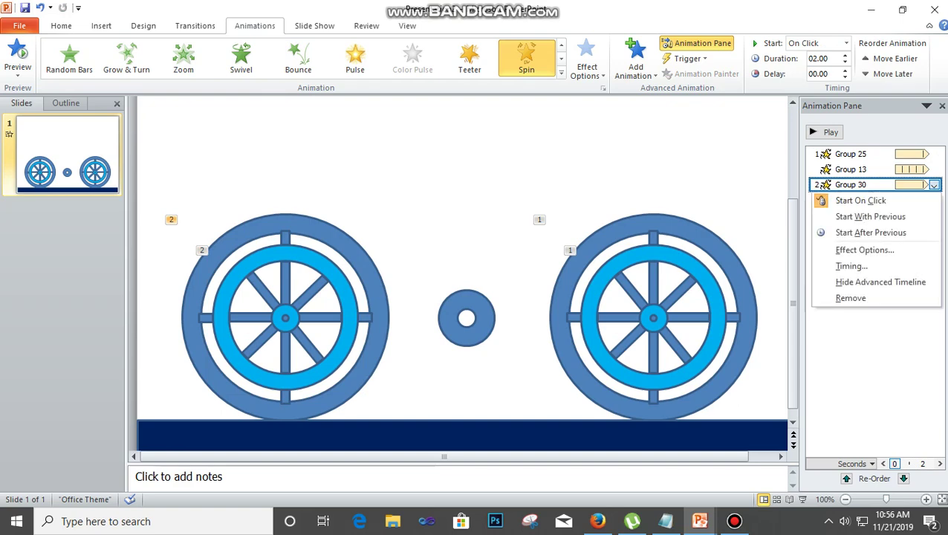
{"action": "left_click", "coordinate": [870, 216]}
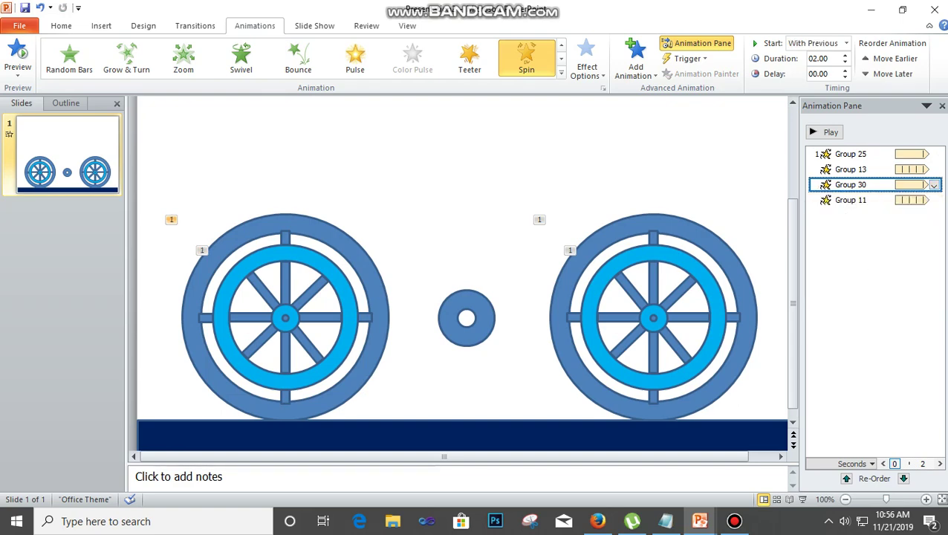
Play the slide show to check both wheels spinning, and return to editing the slide
{"action": "left_click", "coordinate": [639, 163]}
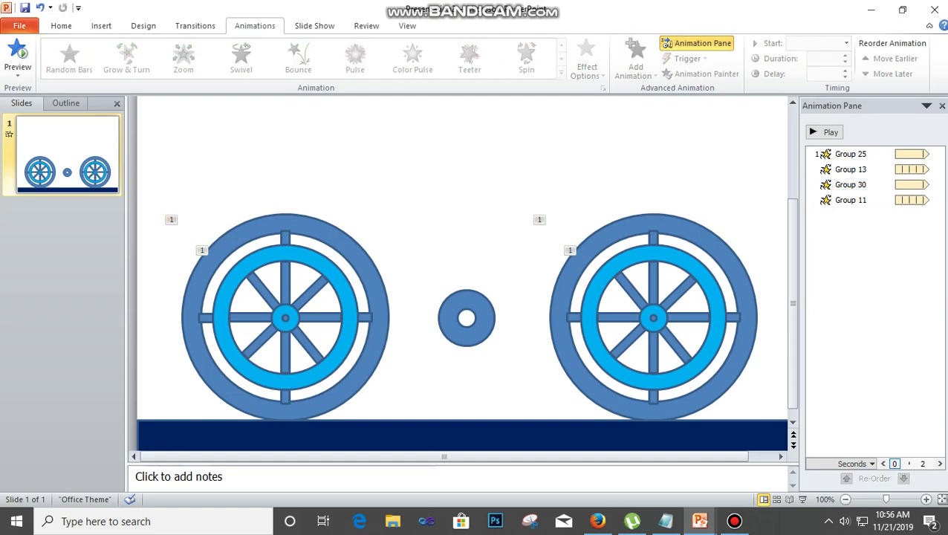
{"action": "key", "text": "F5"}
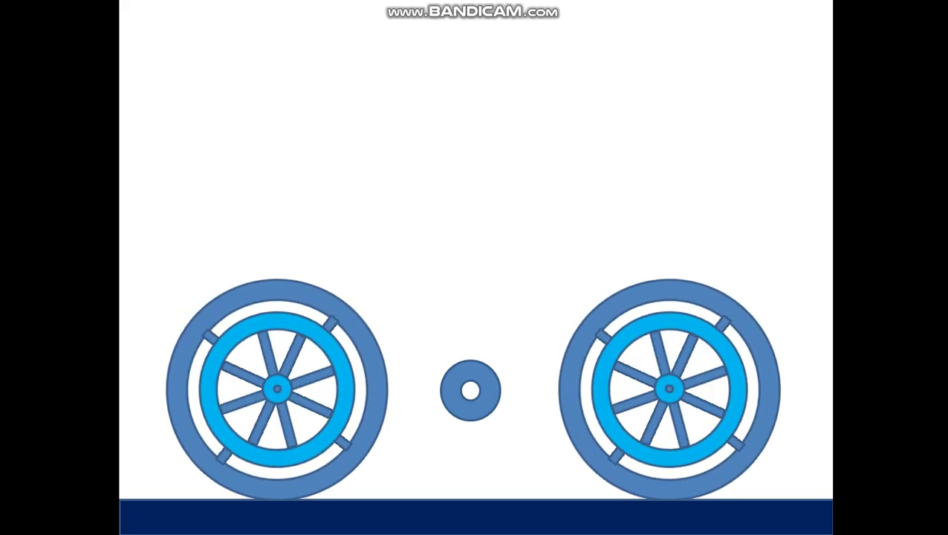
{"action": "key", "text": "Escape"}
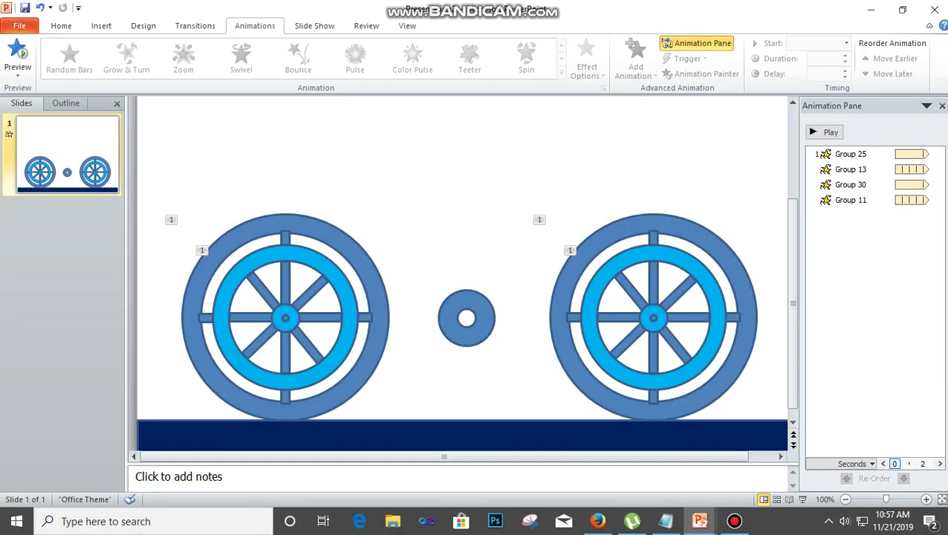
{"action": "left_click", "coordinate": [733, 520]}
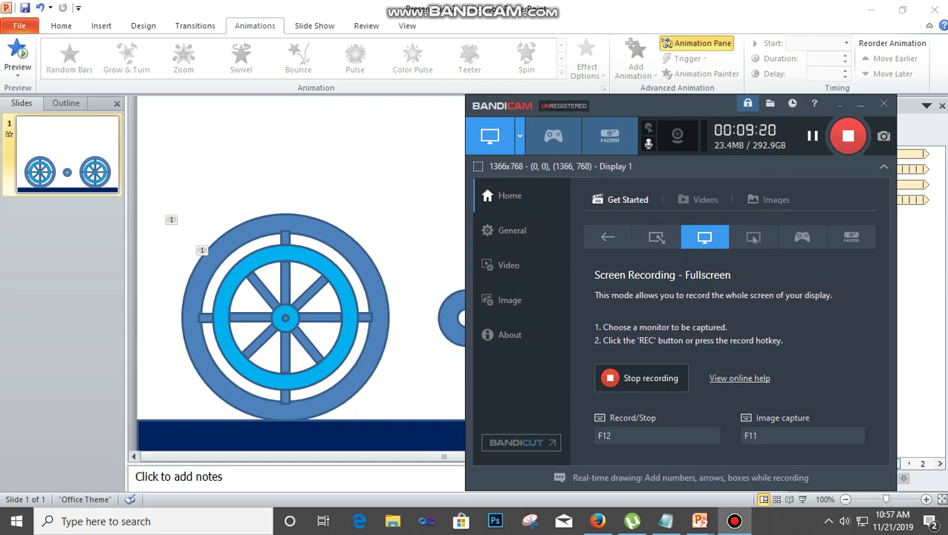
{"action": "left_click", "coordinate": [839, 103]}
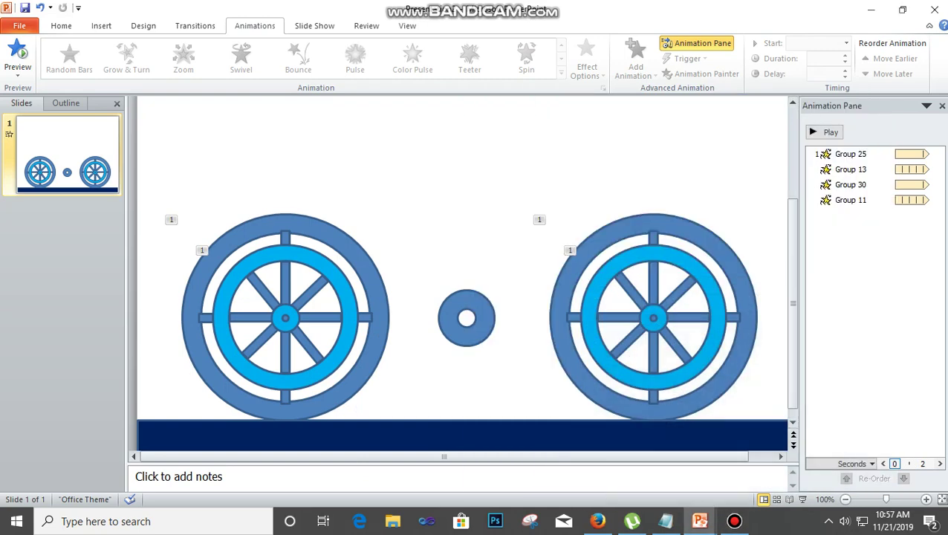
Draw a long, thin horizontal rectangle above the wheels, spanning the gap between them, as the frame's top bar
{"action": "scroll", "coordinate": [179, 309], "scroll_direction": "up", "scroll_amount": 2}
{"action": "scroll", "coordinate": [178, 309], "scroll_direction": "up", "scroll_amount": 2}
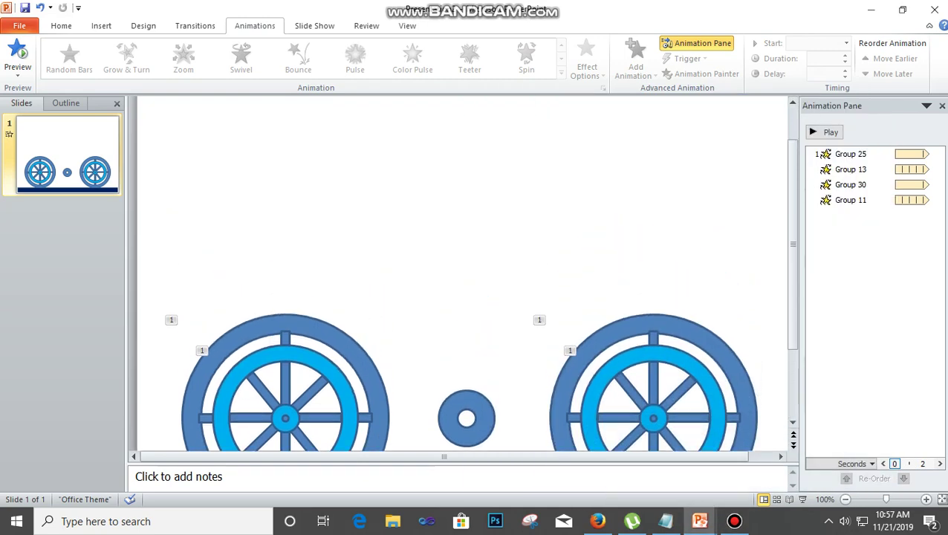
{"action": "left_click", "coordinate": [101, 25]}
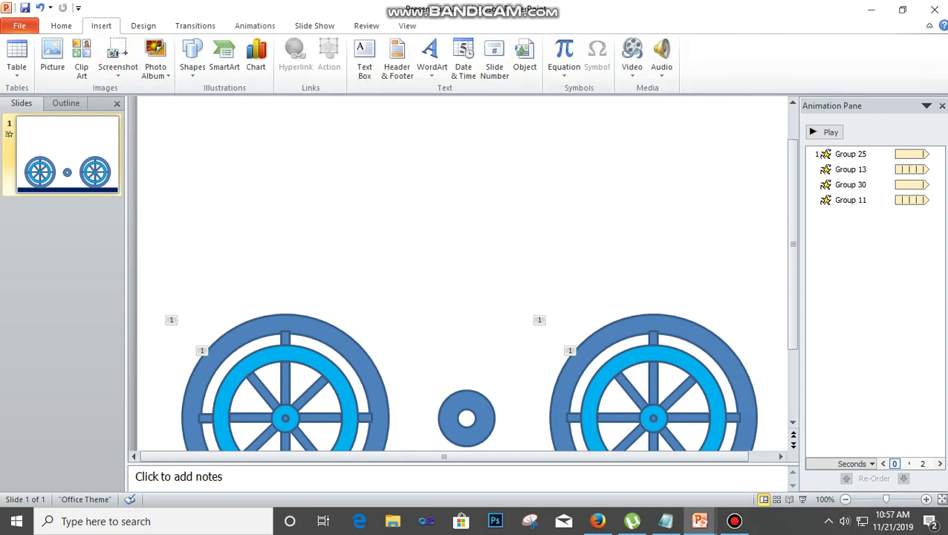
{"action": "left_click", "coordinate": [193, 58]}
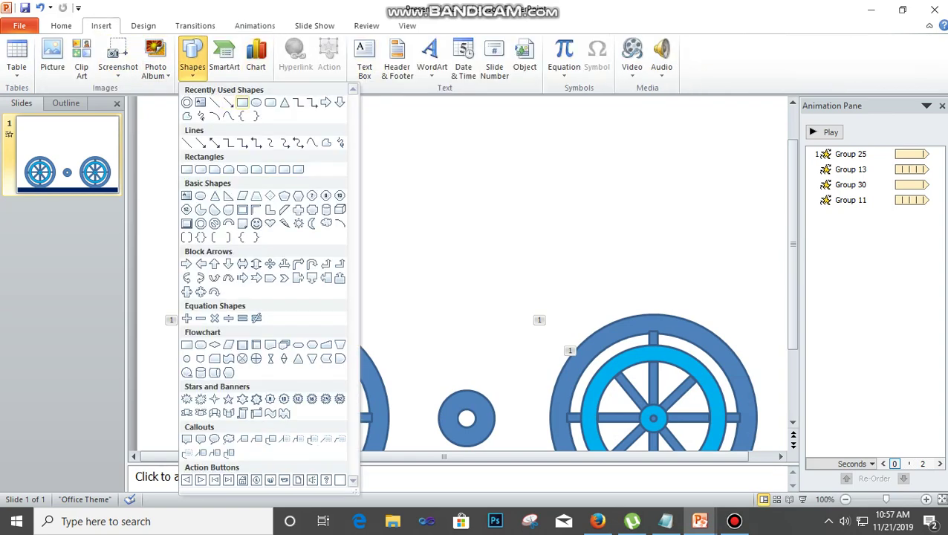
{"action": "left_click", "coordinate": [242, 103]}
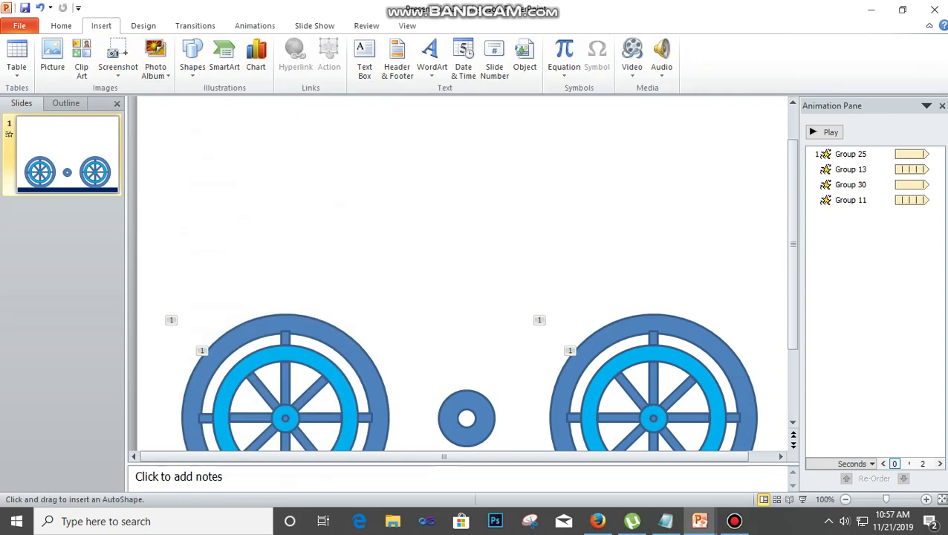
{"action": "left_click_drag", "start_coordinate": [340, 136], "coordinate": [628, 147]}
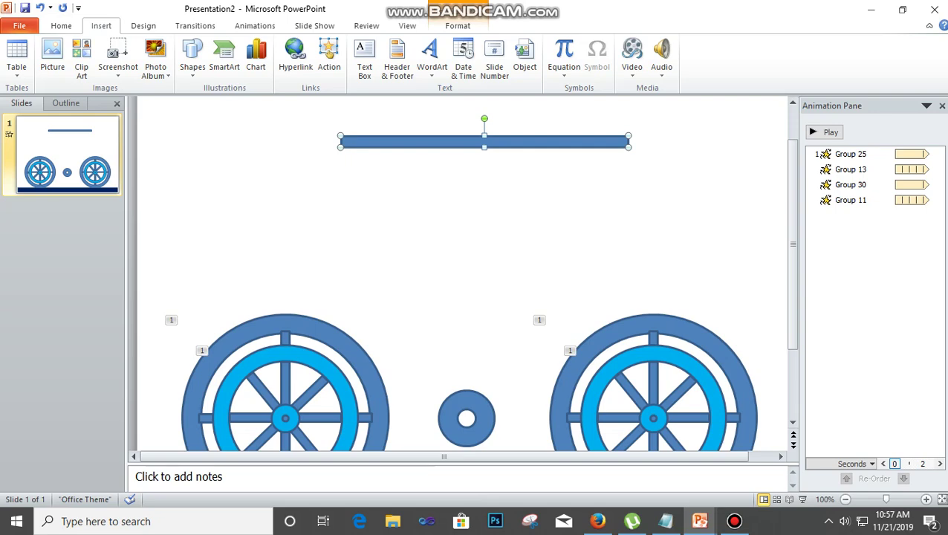
{"action": "left_click", "coordinate": [193, 56]}
{"action": "left_click", "coordinate": [242, 103]}
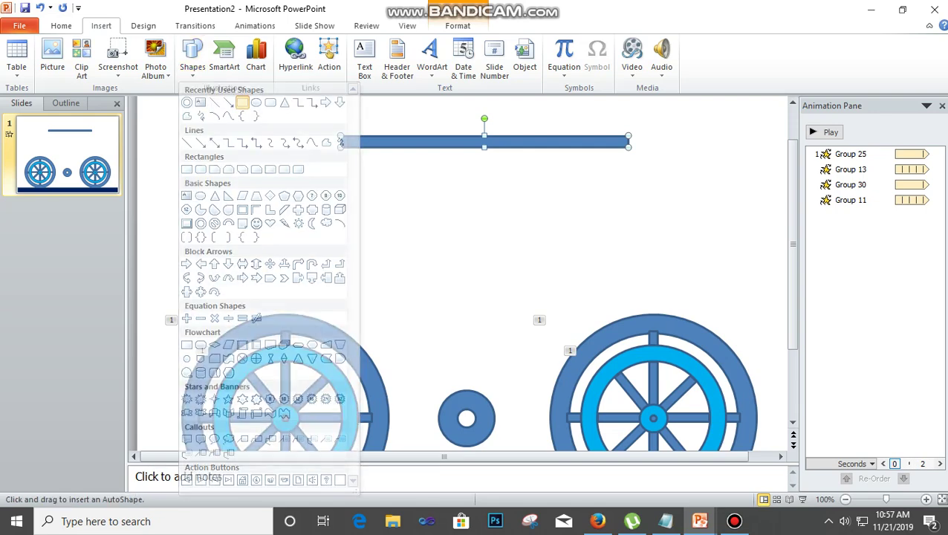
{"action": "left_click_drag", "start_coordinate": [175, 107], "coordinate": [188, 269]}
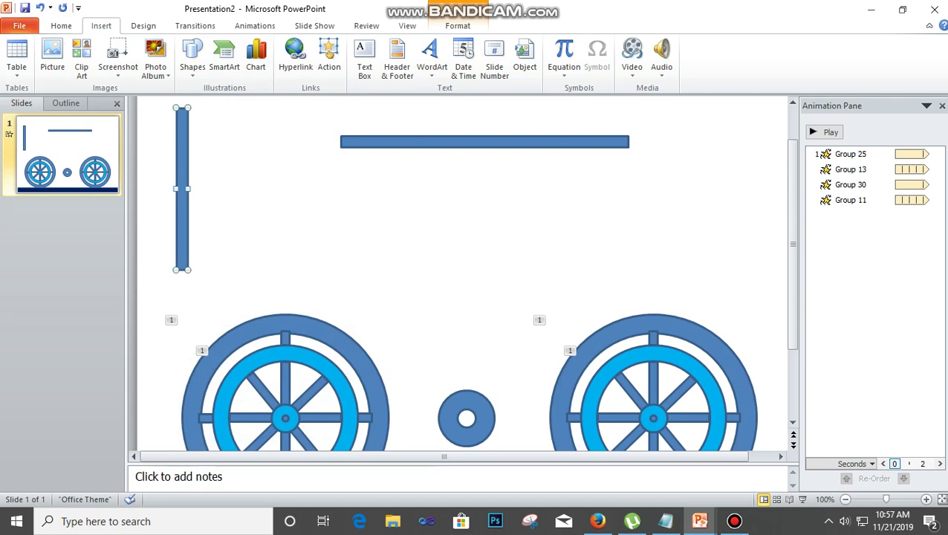
{"action": "key", "text": "Delete"}
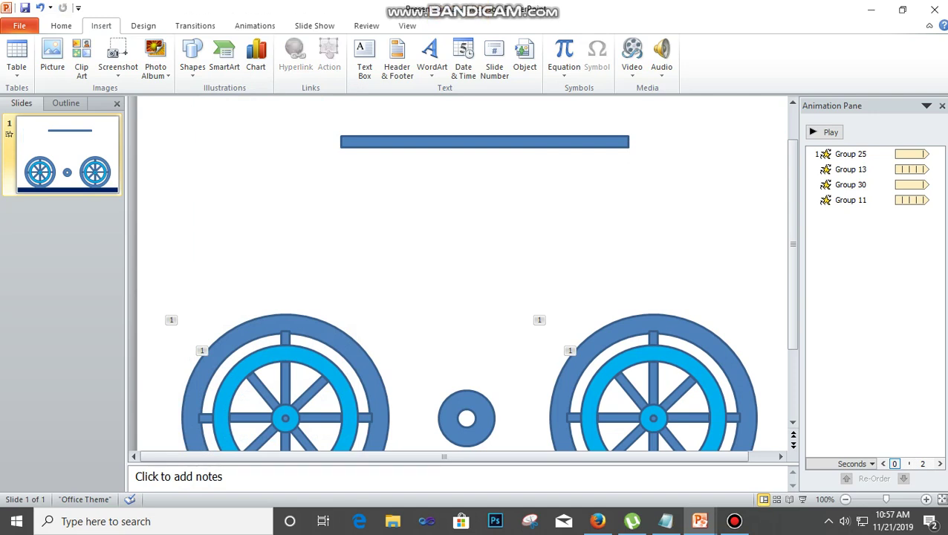
Select the horizontal bar, and highlight the "Ctrl + D=Duplicate" note in Notepad before returning to the PowerPoint slide
{"action": "left_click", "coordinate": [485, 141]}
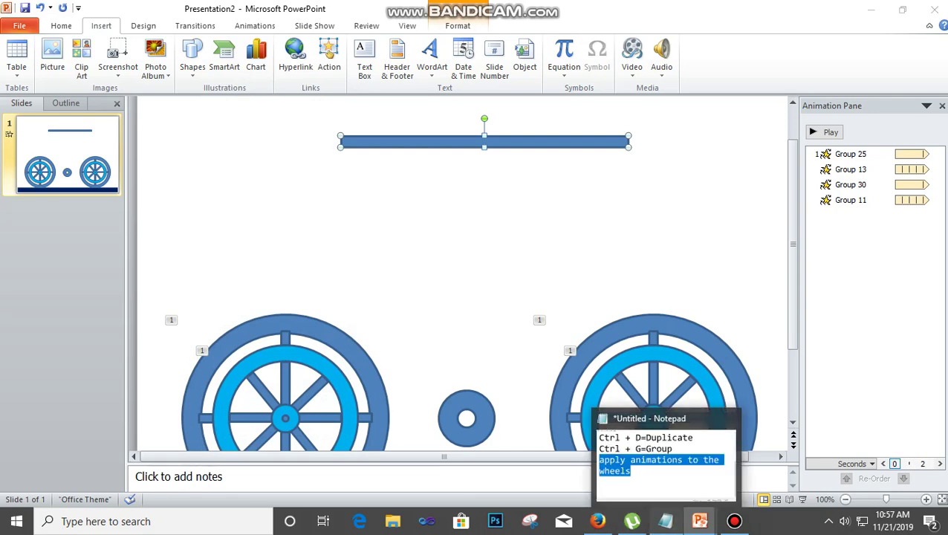
{"action": "left_click", "coordinate": [665, 521]}
{"action": "left_click_drag", "start_coordinate": [657, 68], "coordinate": [17, 69]}
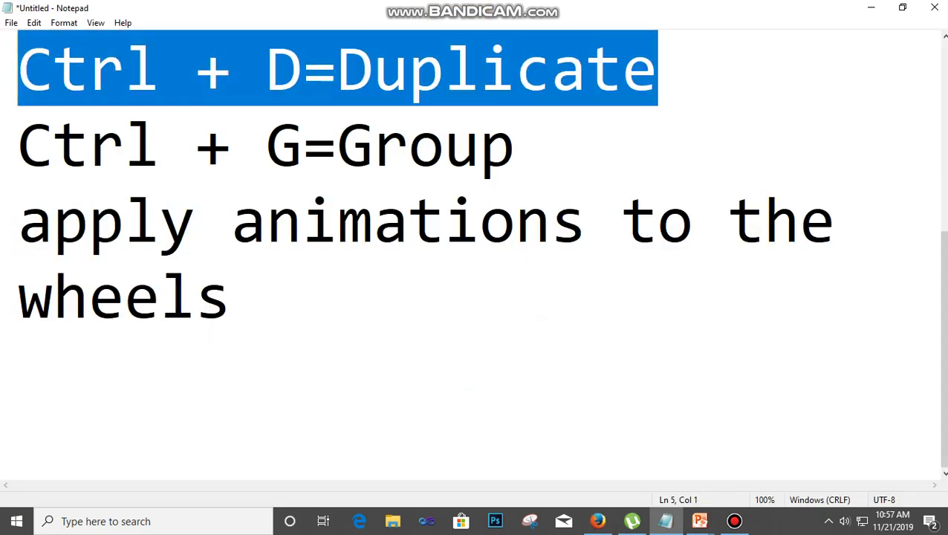
{"action": "left_click", "coordinate": [871, 7]}
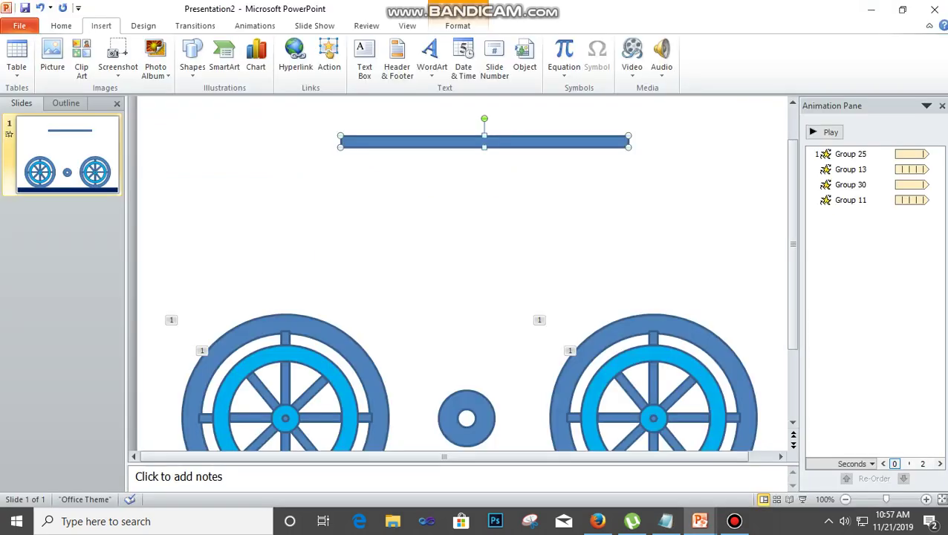